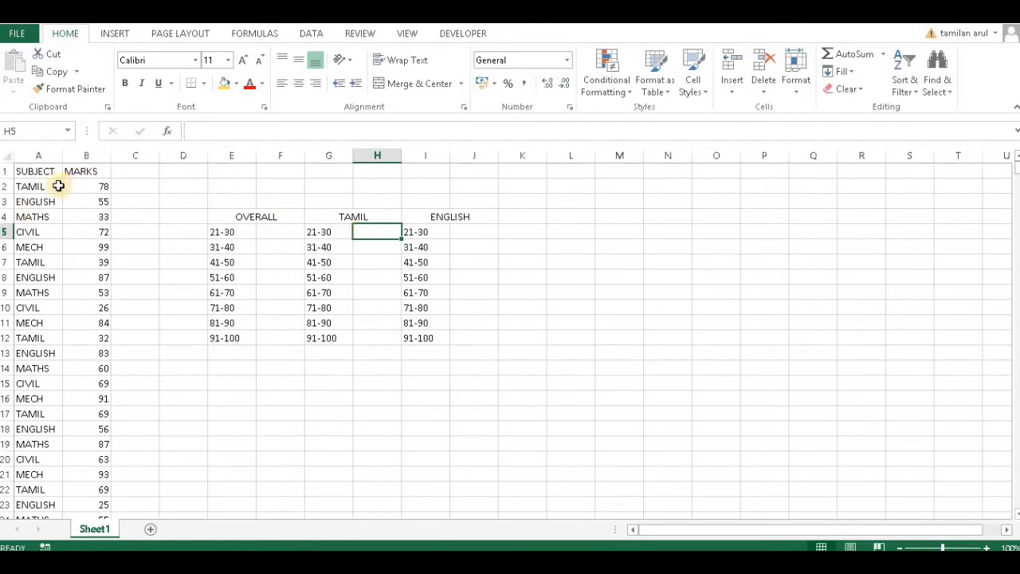
{"action": "left_click", "coordinate": [41, 155]}
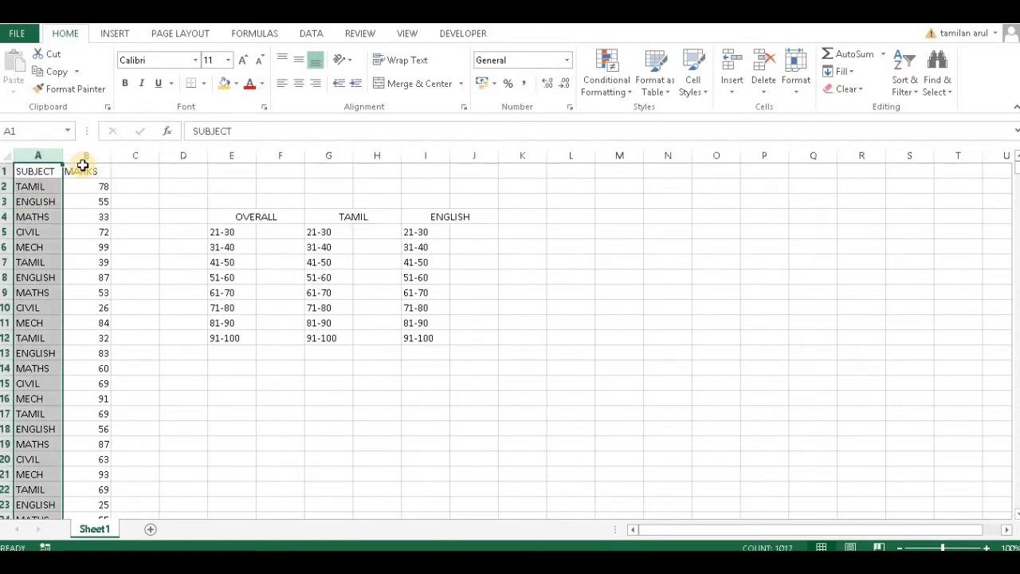
{"action": "left_click", "coordinate": [92, 247]}
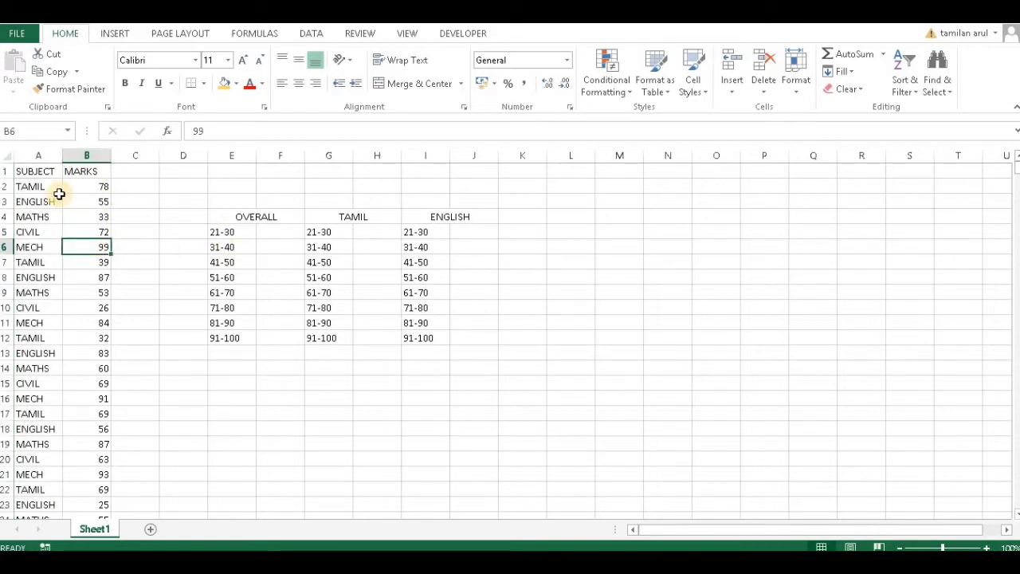
Begin a COUNTIF formula in F5 for the overall 21-30 band, with column B as the range.
{"action": "left_click", "coordinate": [271, 231]}
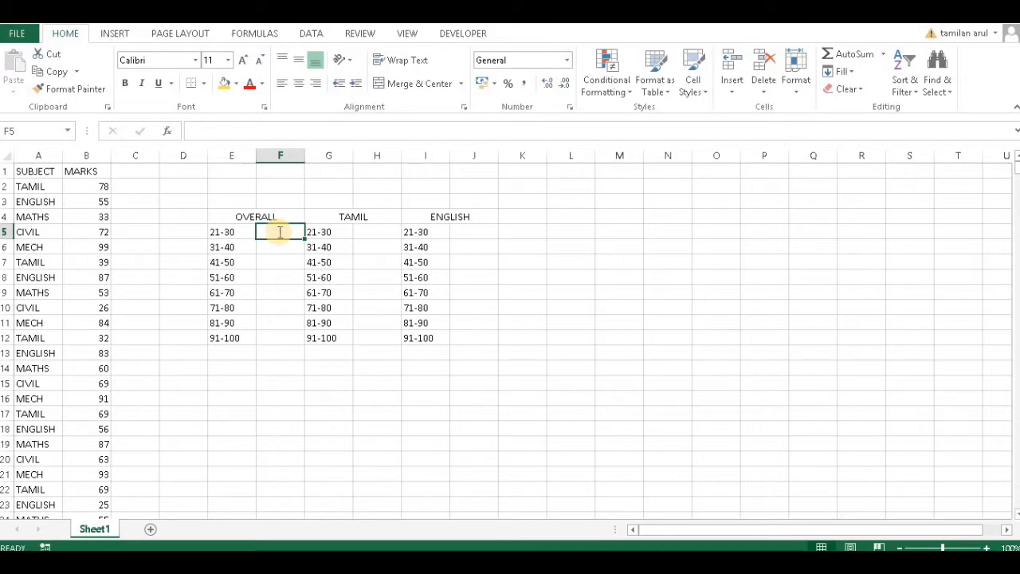
{"action": "type", "text": "=CO"}
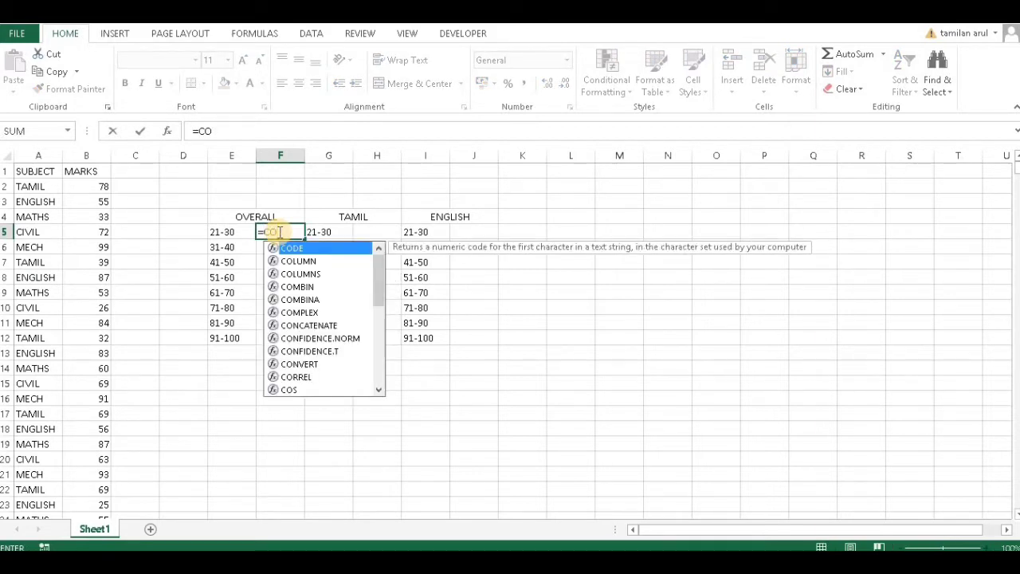
{"action": "type", "text": "UNT"}
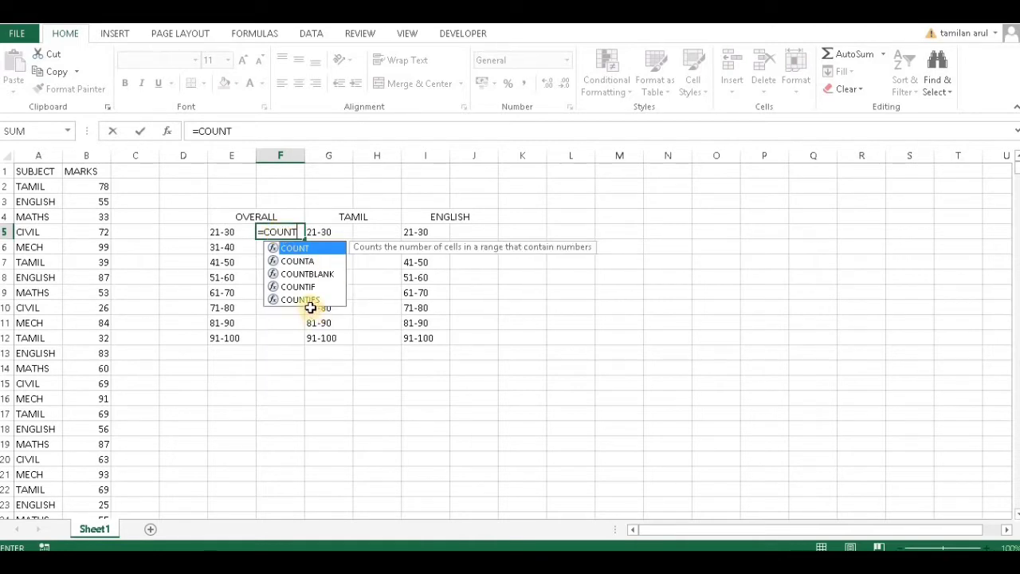
{"action": "double_click", "coordinate": [309, 286]}
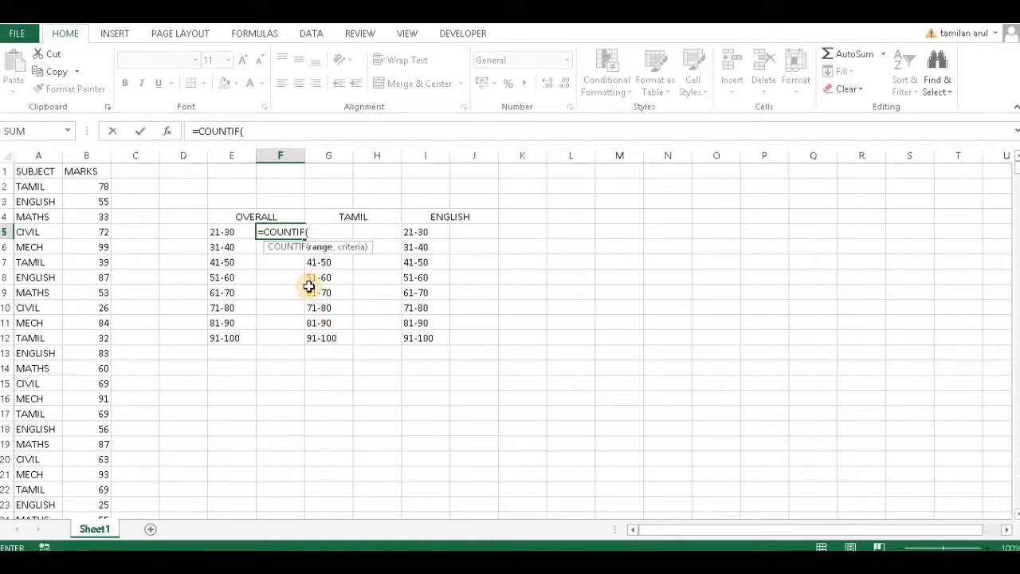
{"action": "left_click", "coordinate": [89, 154]}
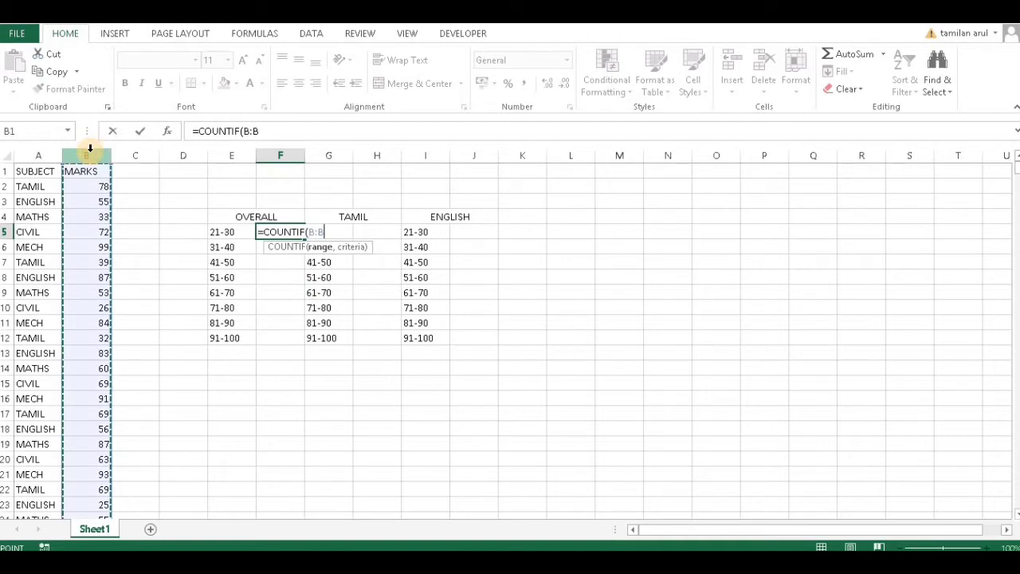
{"action": "type", "text": ","}
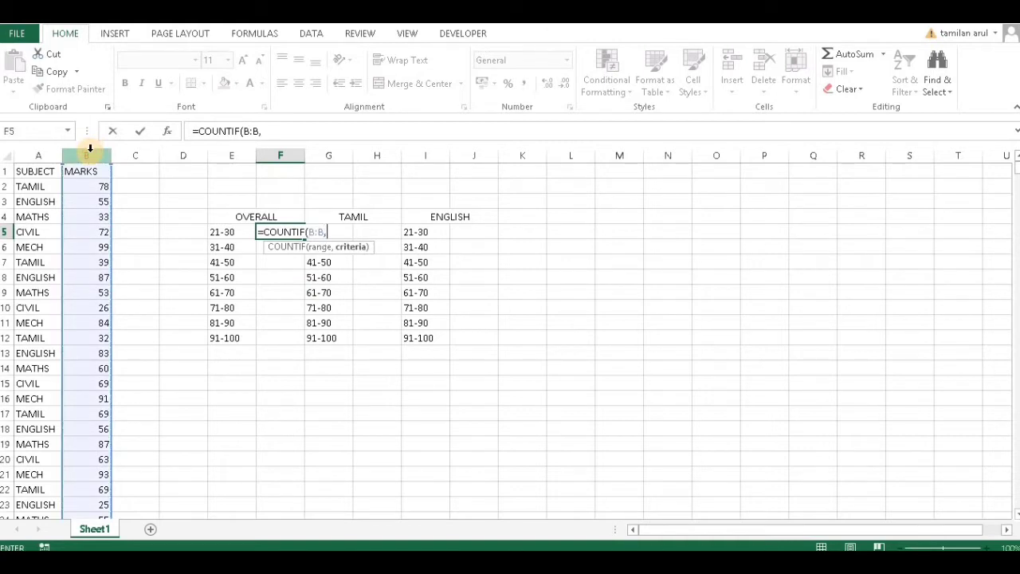
Try to count the marks using AND(">20","<31") as the COUNTIF criteria in F5, and enter the formula.
{"action": "type", "text": "AN"}
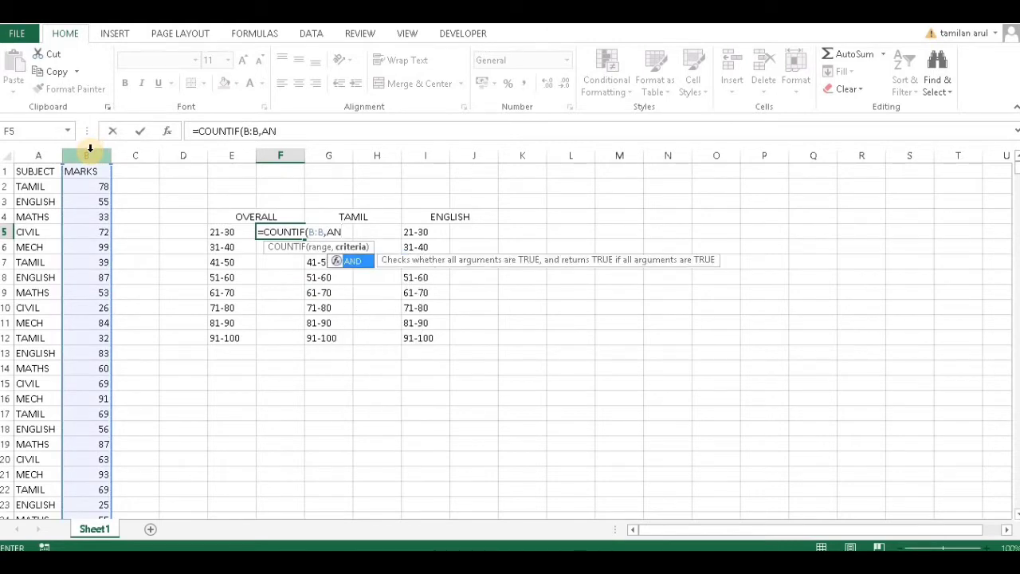
{"action": "double_click", "coordinate": [354, 261]}
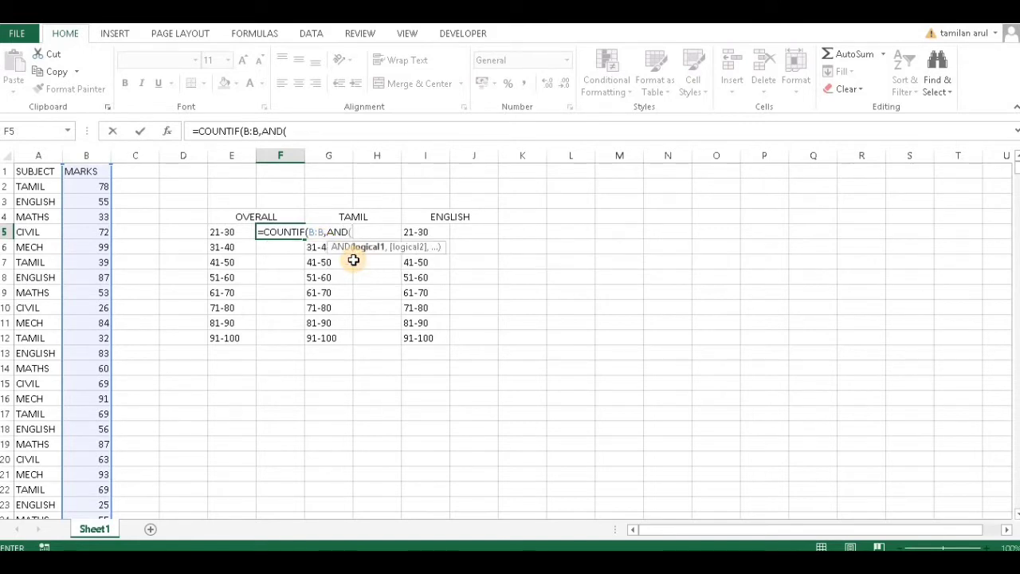
{"action": "type", "text": "\">"}
{"action": "type", "text": "20\","}
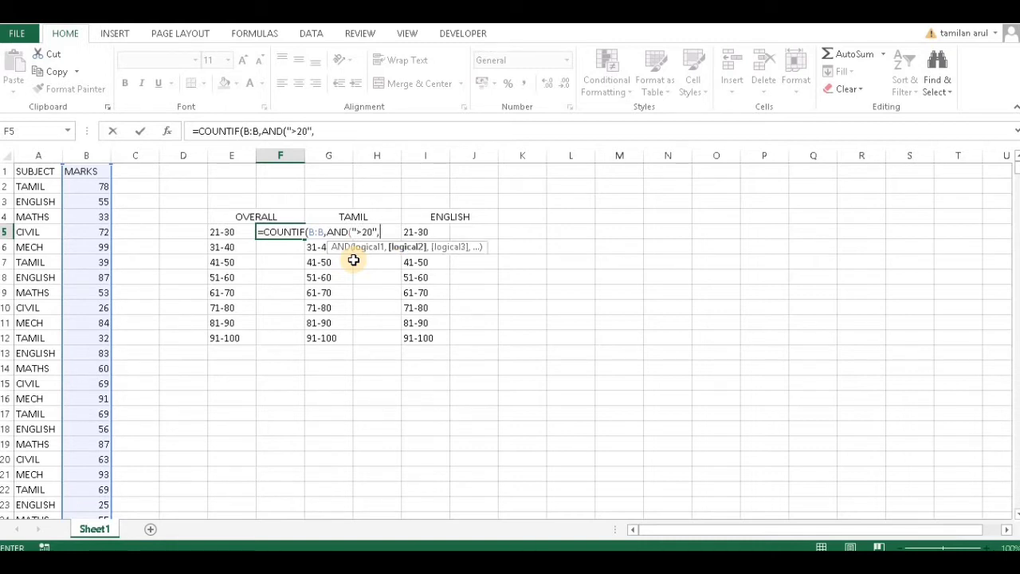
{"action": "type", "text": "\"<31"}
{"action": "key", "text": "Menu"}
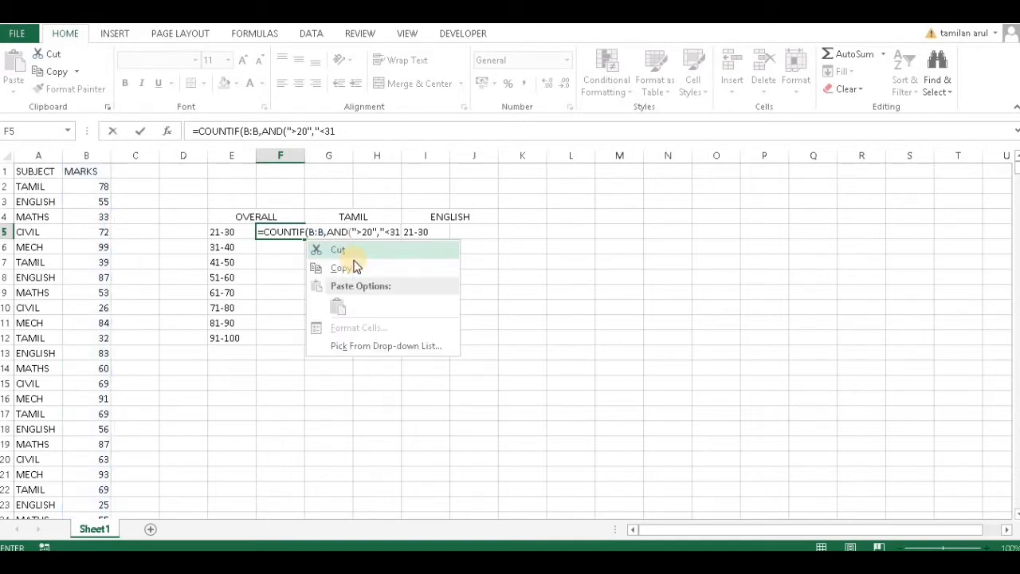
{"action": "left_click", "coordinate": [364, 233]}
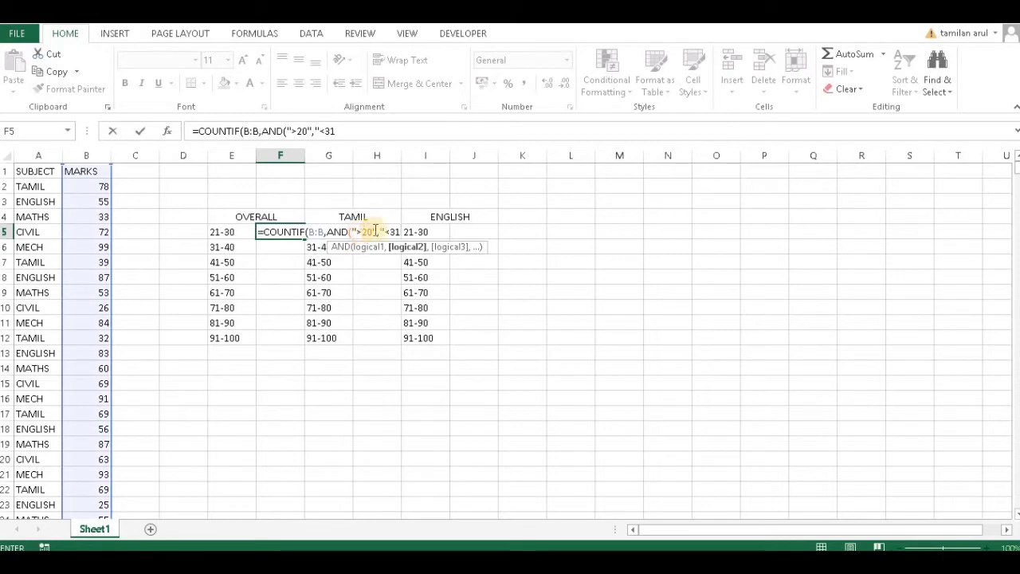
{"action": "left_click", "coordinate": [344, 130]}
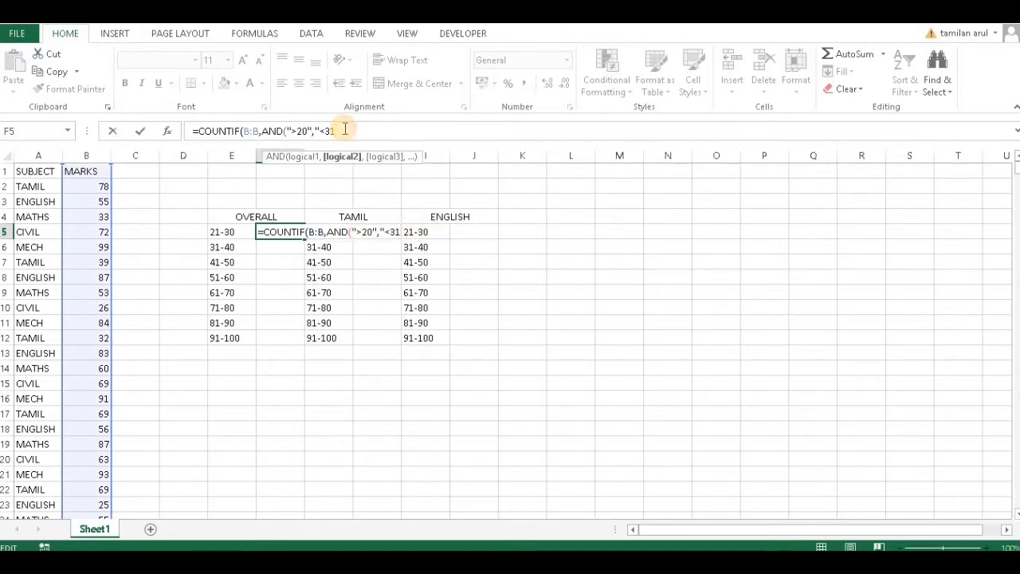
{"action": "type", "text": "\""}
{"action": "key", "text": "Return"}
{"action": "key", "text": "Return"}
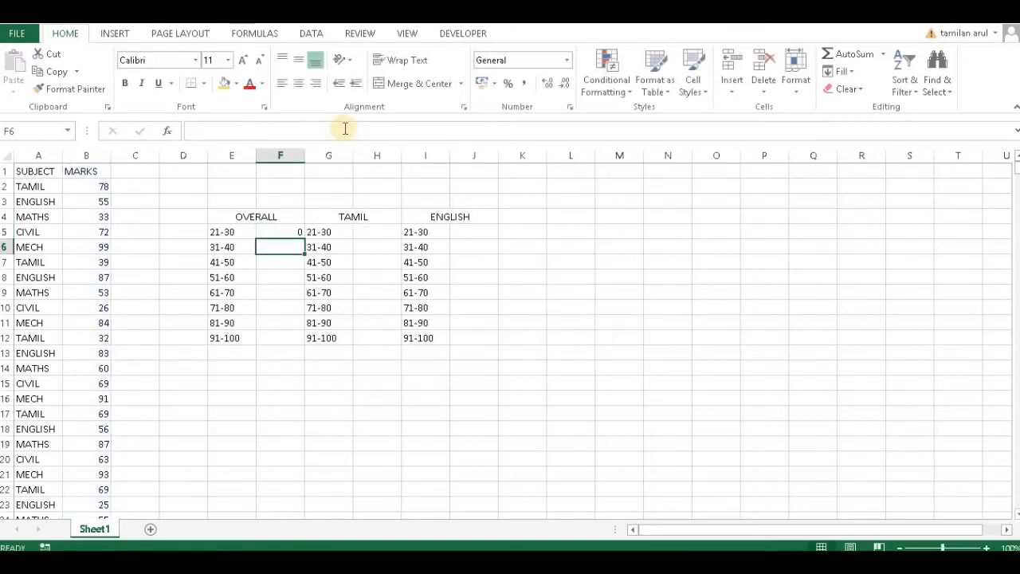
Check the F5 formula against the marks in B10 and B23.
{"action": "left_click", "coordinate": [287, 232]}
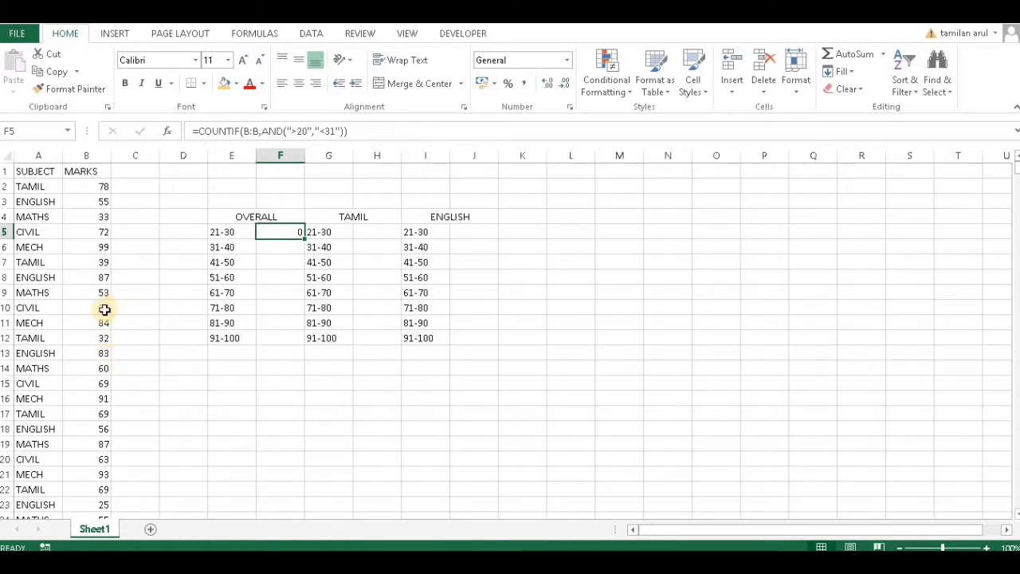
{"action": "left_click", "coordinate": [104, 309]}
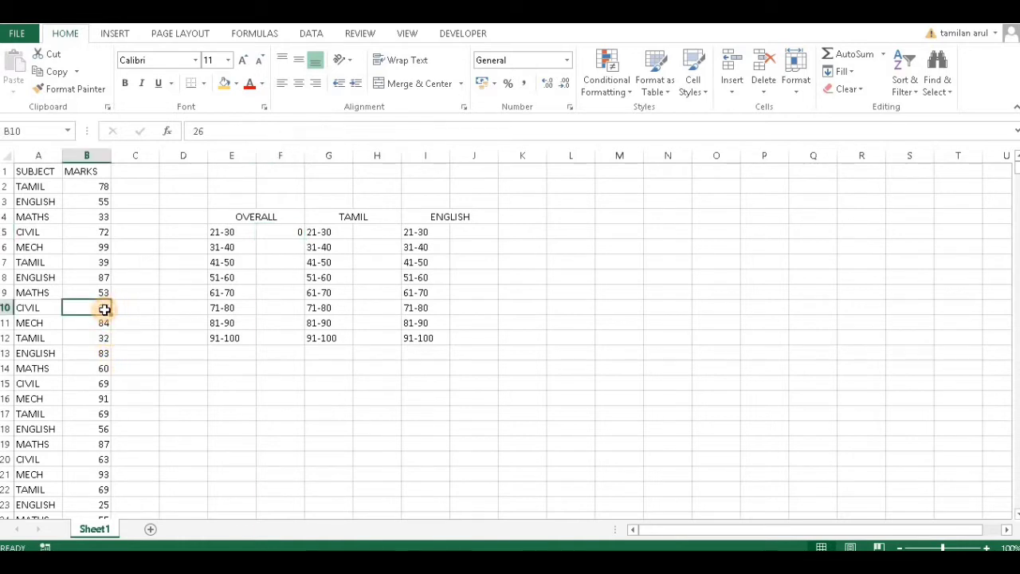
{"action": "left_click", "coordinate": [100, 505]}
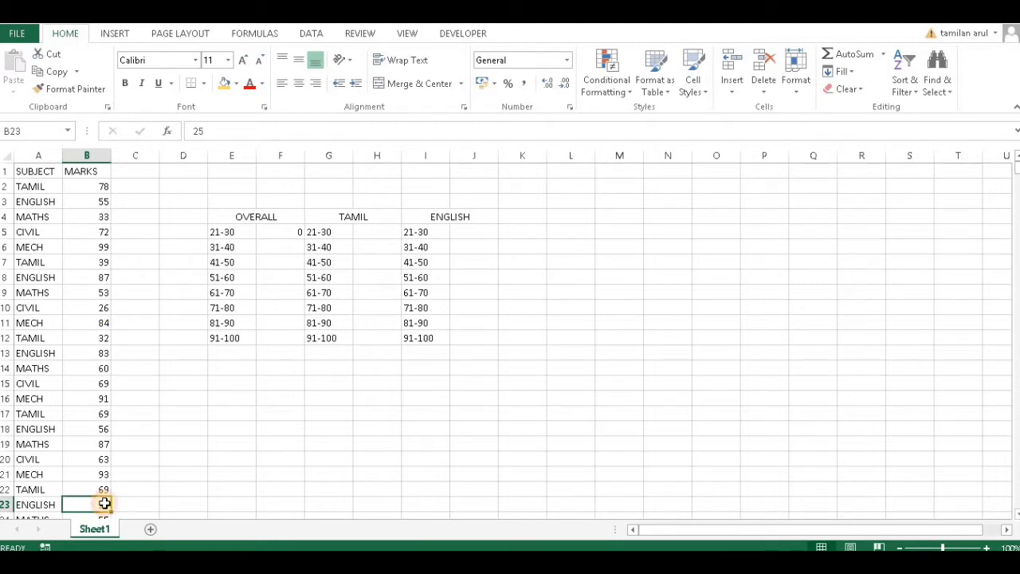
Remove the arguments from the F5 formula and replace its function with COUNTIFS.
{"action": "left_click", "coordinate": [289, 234]}
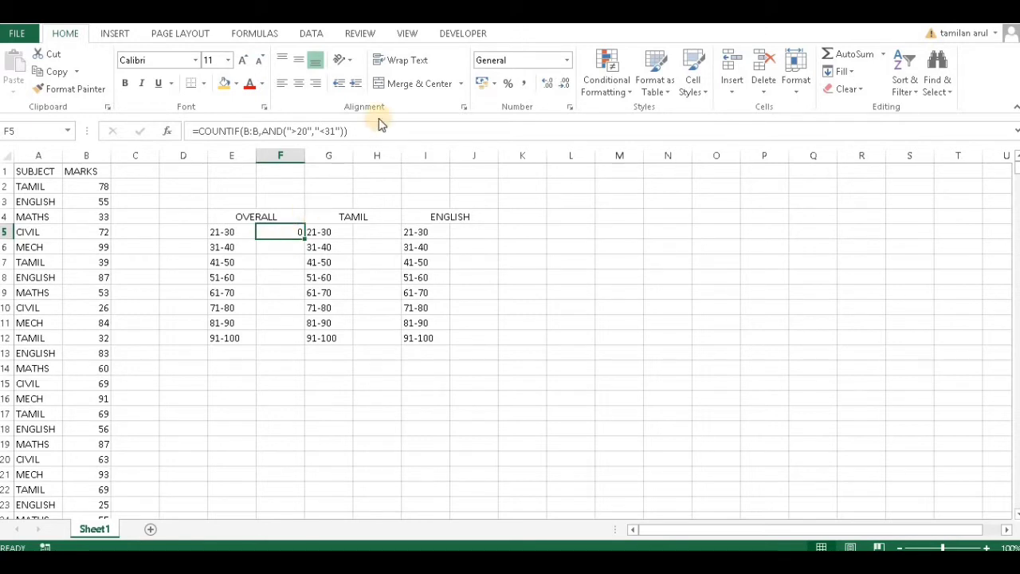
{"action": "left_click", "coordinate": [360, 129]}
{"action": "key", "text": "BackSpace"}
{"action": "key", "text": "BackSpace"}
{"action": "key", "text": "BackSpace"}
{"action": "key", "text": "BackSpace"}
{"action": "key", "text": "BackSpace"}
{"action": "key", "text": "BackSpace"}
{"action": "key", "text": "BackSpace"}
{"action": "key", "text": "BackSpace"}
{"action": "key", "text": "BackSpace"}
{"action": "key", "text": "BackSpace"}
{"action": "key", "text": "BackSpace"}
{"action": "key", "text": "BackSpace"}
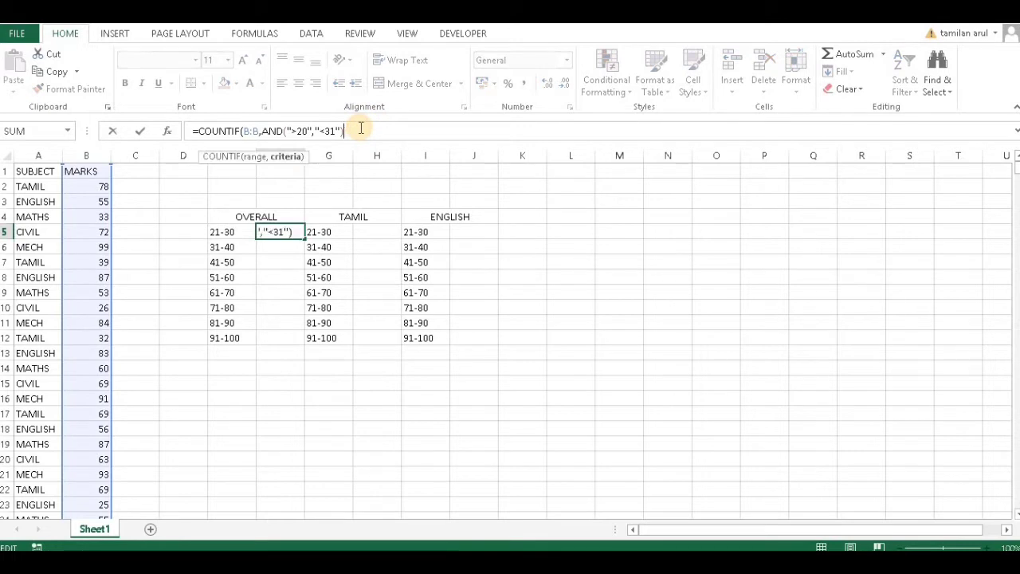
{"action": "key", "text": "BackSpace"}
{"action": "key", "text": "BackSpace"}
{"action": "key", "text": "BackSpace"}
{"action": "key", "text": "BackSpace"}
{"action": "key", "text": "BackSpace"}
{"action": "key", "text": "BackSpace"}
{"action": "key", "text": "BackSpace"}
{"action": "key", "text": "BackSpace"}
{"action": "key", "text": "BackSpace"}
{"action": "key", "text": "BackSpace"}
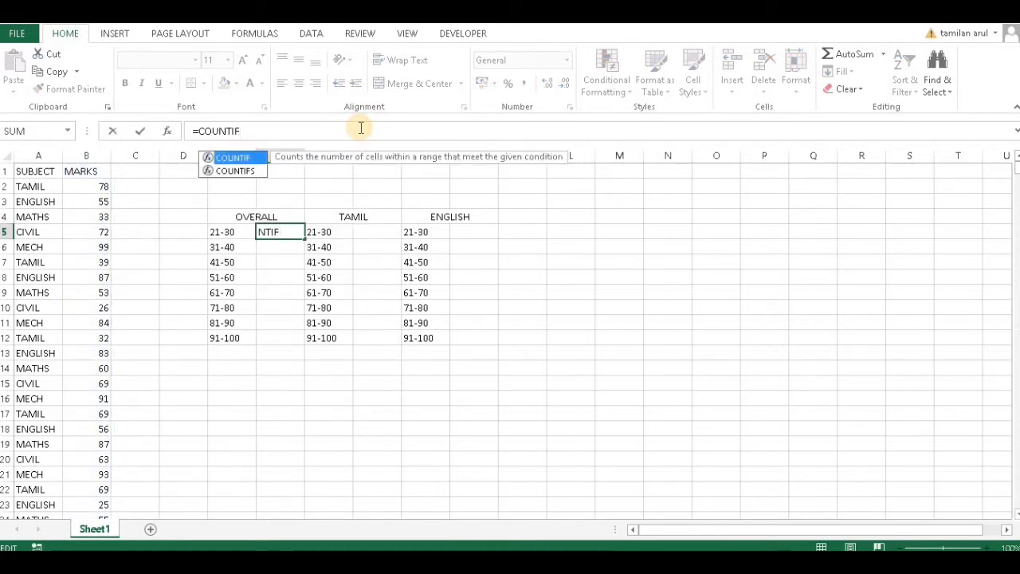
{"action": "double_click", "coordinate": [254, 171]}
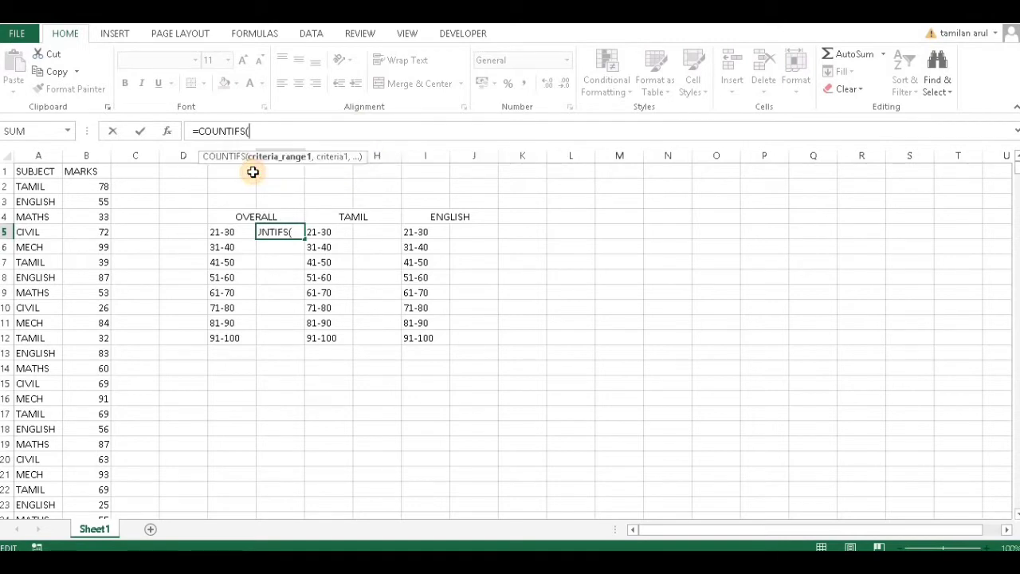
Complete F5 as =COUNTIFS(B:B,">20",B:B,"<31") and fill the formula down to F12.
{"action": "left_click", "coordinate": [92, 153]}
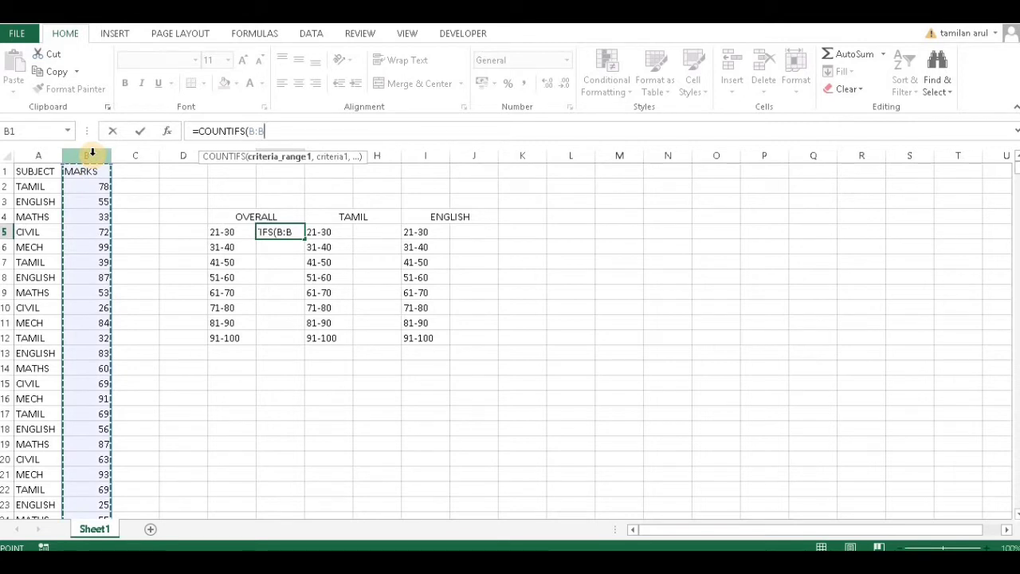
{"action": "type", "text": ","}
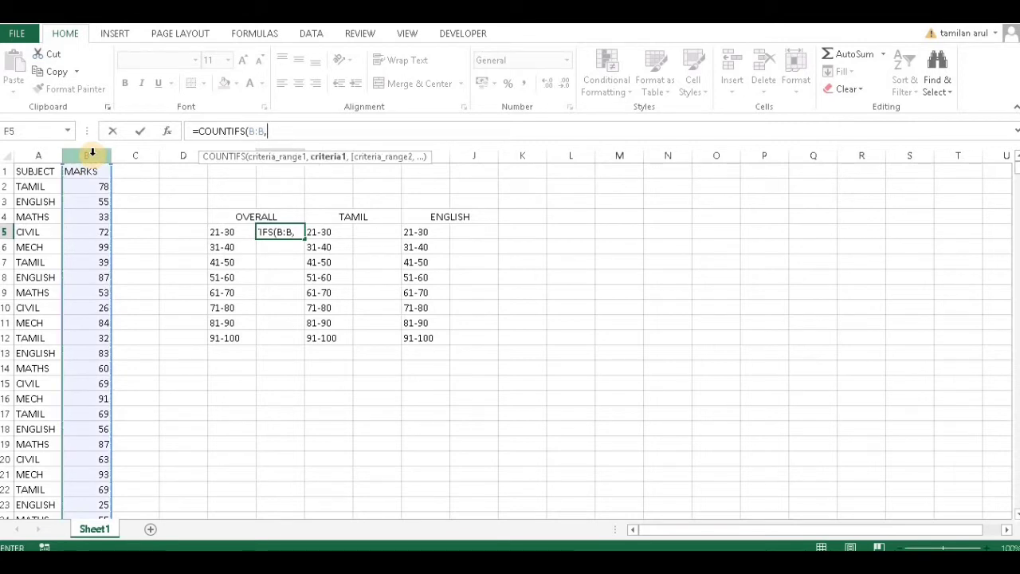
{"action": "type", "text": "\">20\","}
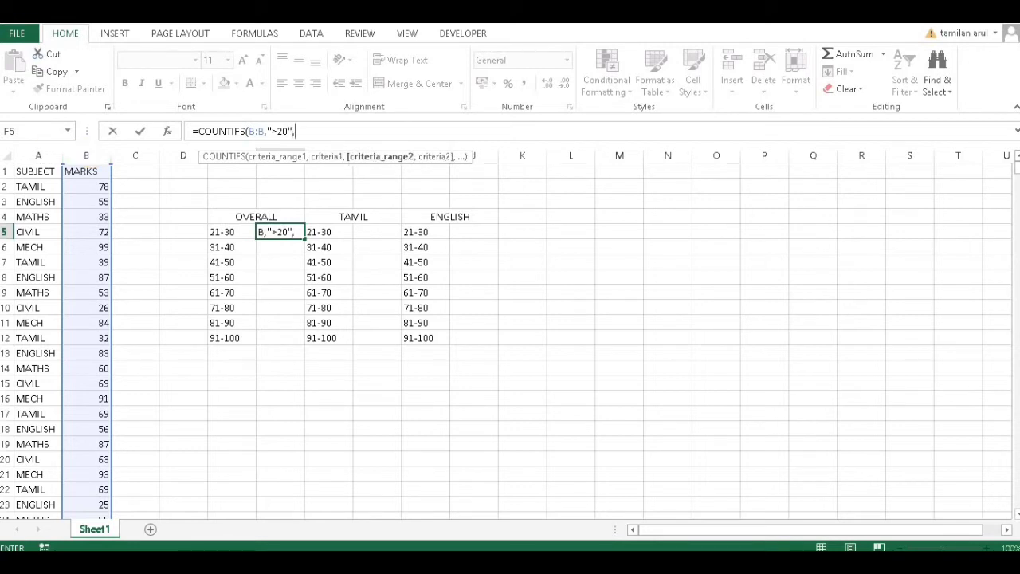
{"action": "left_click", "coordinate": [101, 154]}
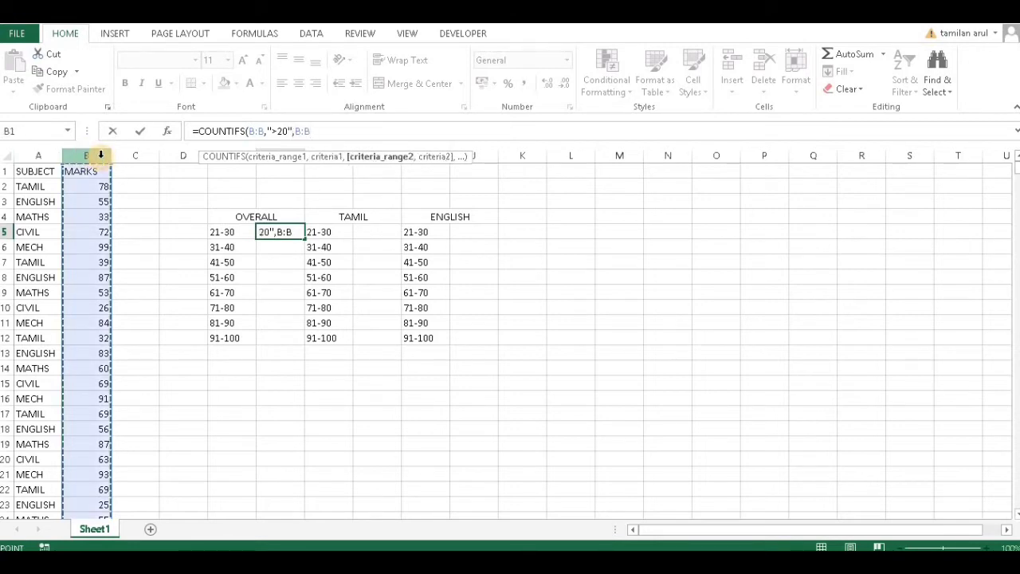
{"action": "type", "text": ","}
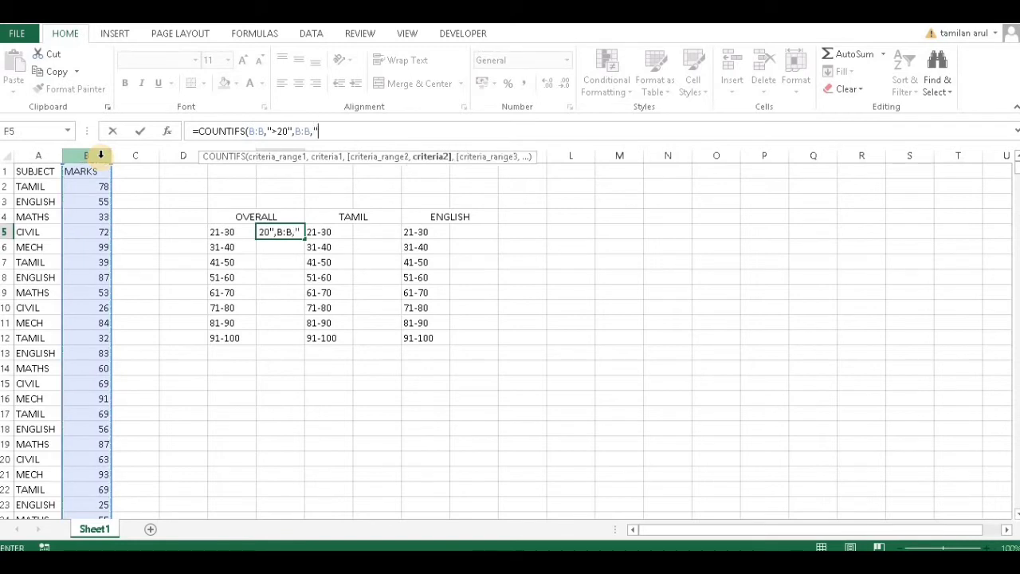
{"action": "type", "text": "\"<31\")"}
{"action": "key", "text": "Return"}
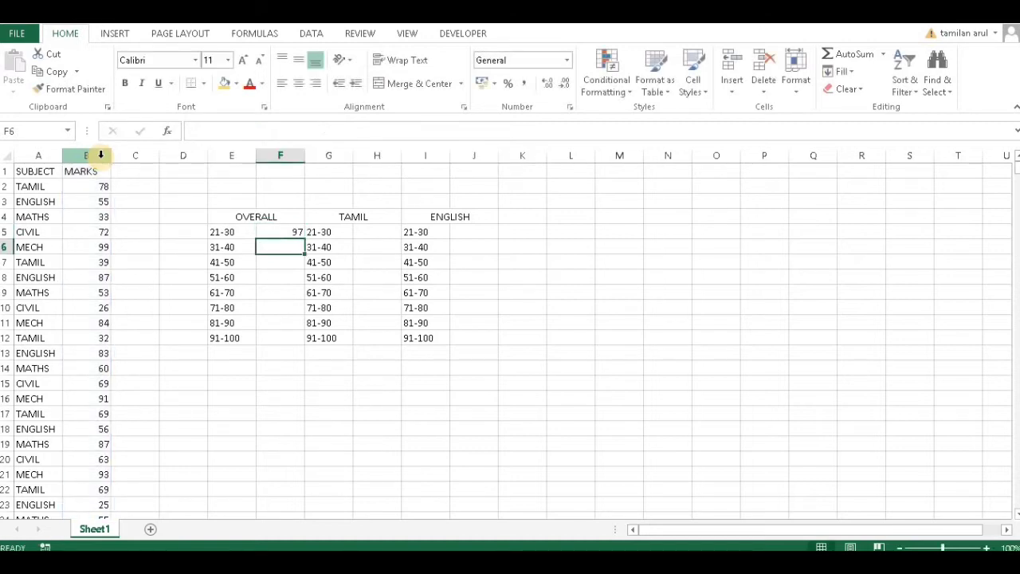
{"action": "left_click", "coordinate": [290, 231]}
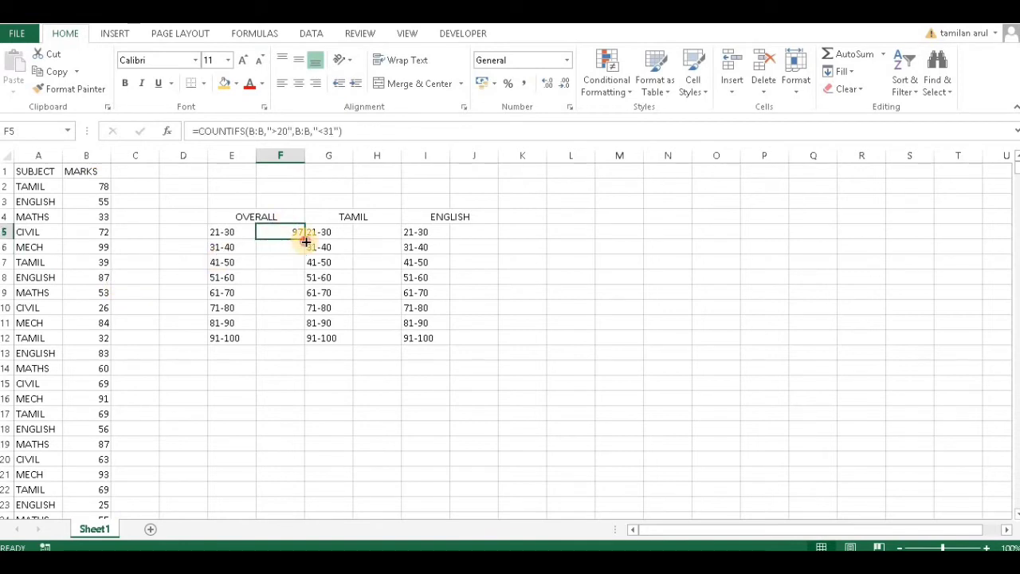
{"action": "double_click", "coordinate": [304, 239]}
Change the COUNTIFS criteria in F6 to ">30" and "<41" for the overall 31-40 band.
{"action": "left_click", "coordinate": [288, 245]}
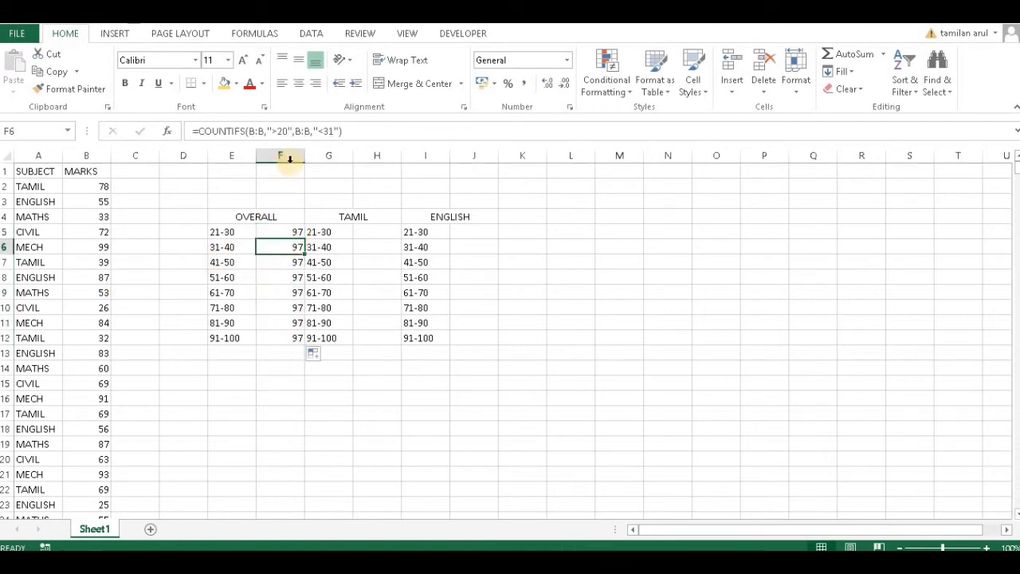
{"action": "left_click", "coordinate": [283, 131]}
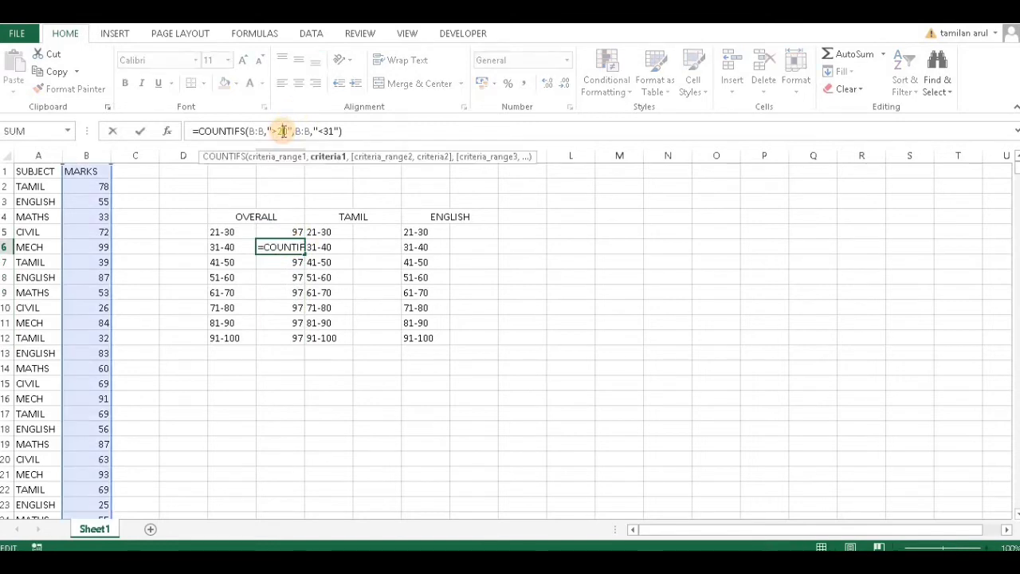
{"action": "key", "text": "BackSpace"}
{"action": "type", "text": "3"}
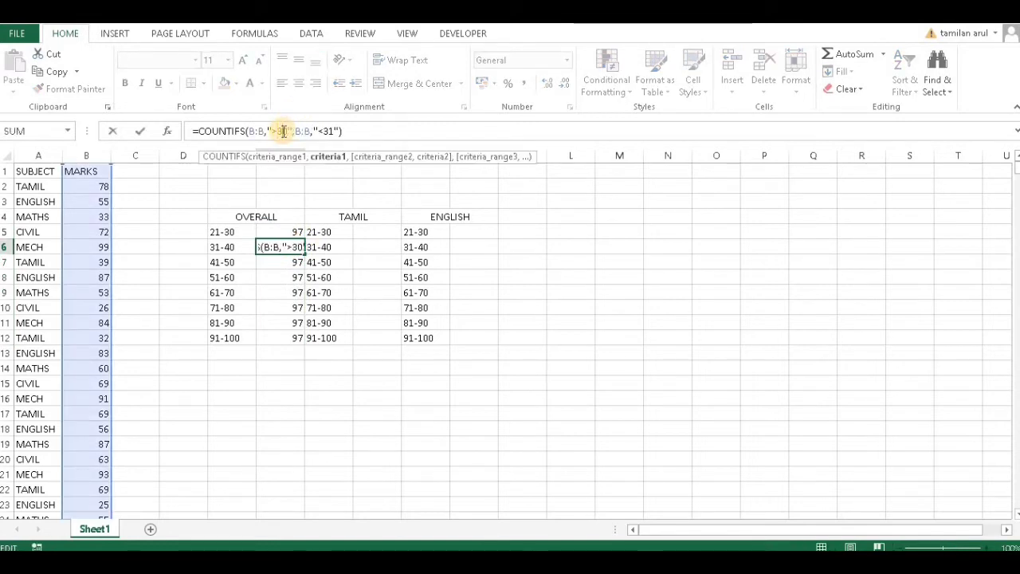
{"action": "left_click", "coordinate": [327, 133]}
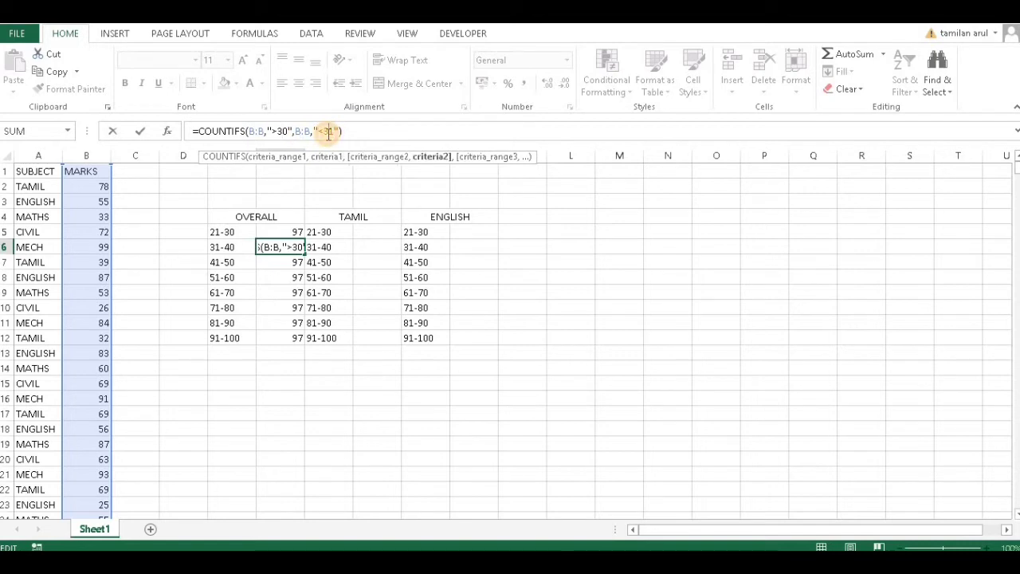
{"action": "key", "text": "BackSpace"}
{"action": "type", "text": "4"}
{"action": "key", "text": "Return"}
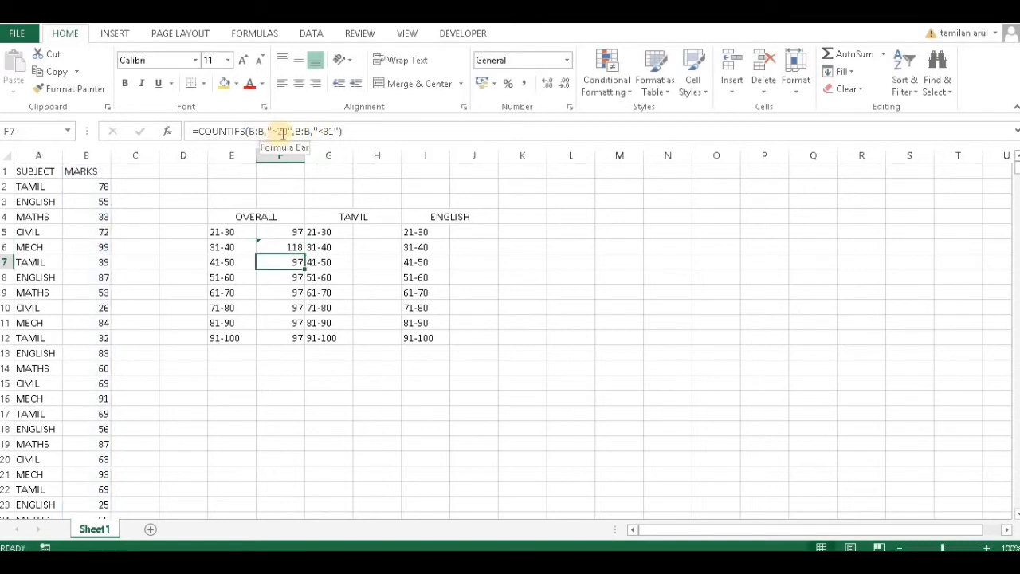
Change the COUNTIFS criteria in F7 to ">40" and "<51" for the overall 41-50 band.
{"action": "left_click", "coordinate": [280, 134]}
{"action": "key", "text": "BackSpace"}
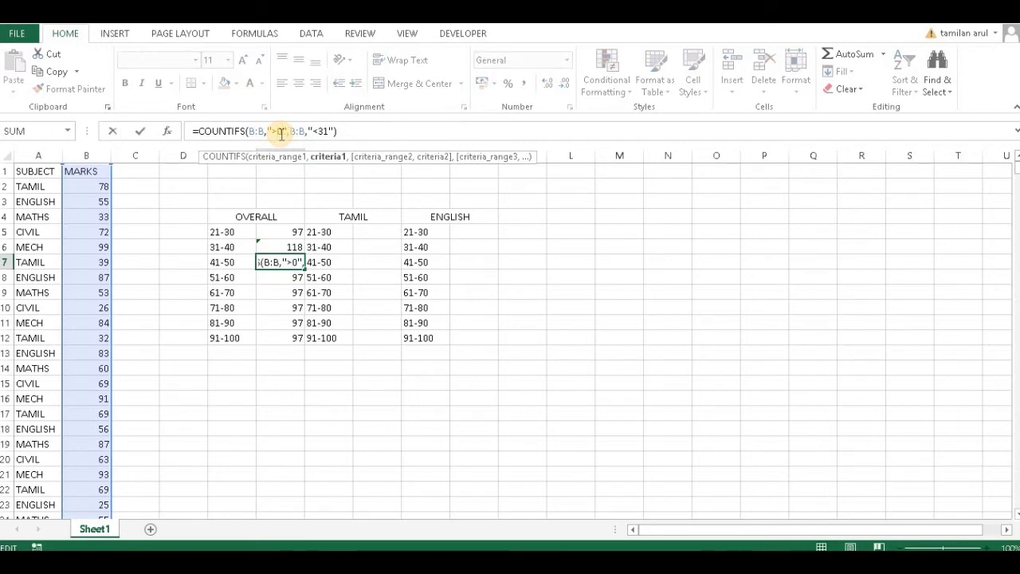
{"action": "type", "text": "4"}
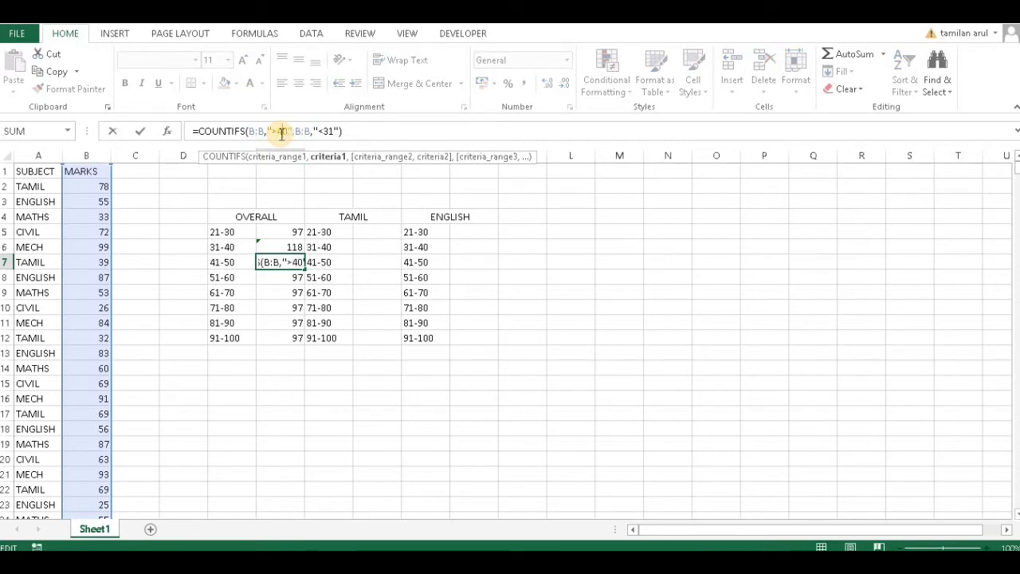
{"action": "left_click", "coordinate": [332, 133]}
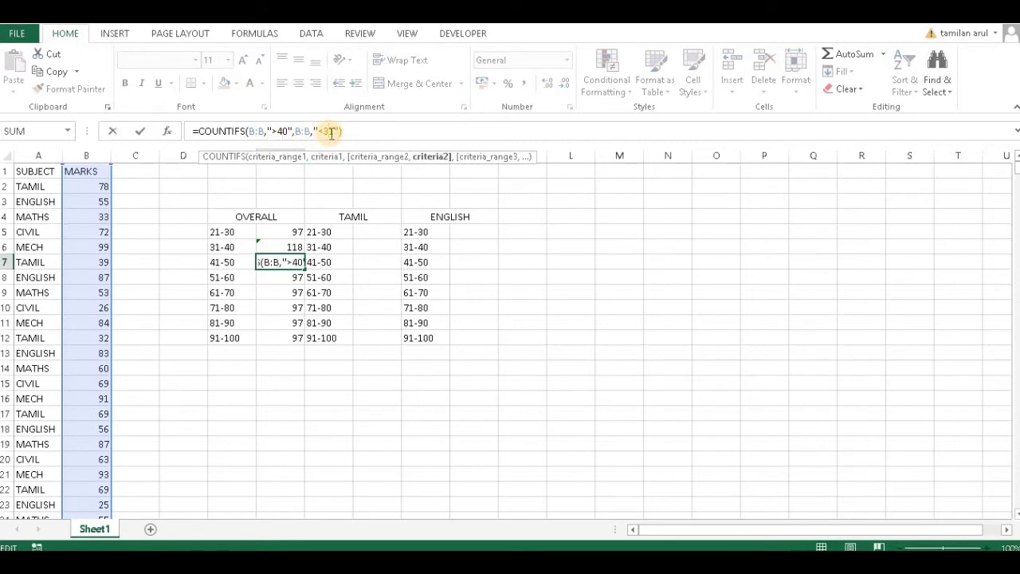
{"action": "key", "text": "BackSpace"}
{"action": "type", "text": "5"}
{"action": "key", "text": "Return"}
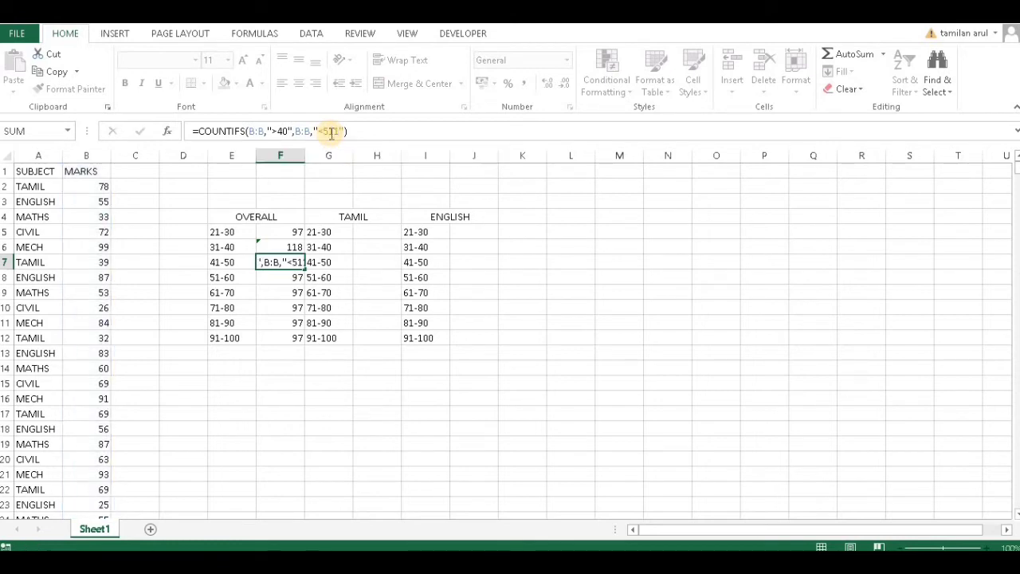
{"action": "left_click", "coordinate": [289, 264]}
{"action": "left_click", "coordinate": [334, 132]}
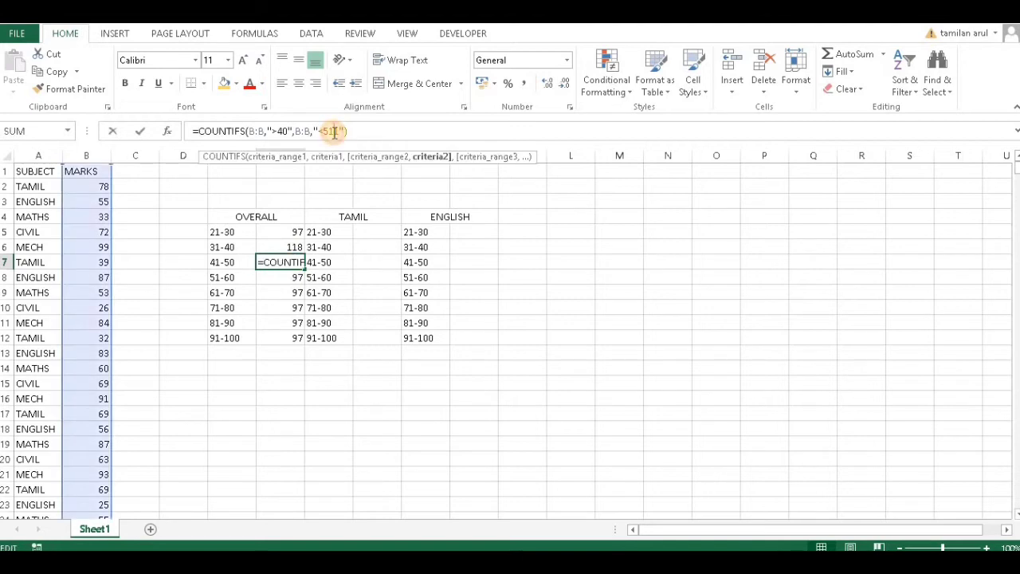
{"action": "key", "text": "Return"}
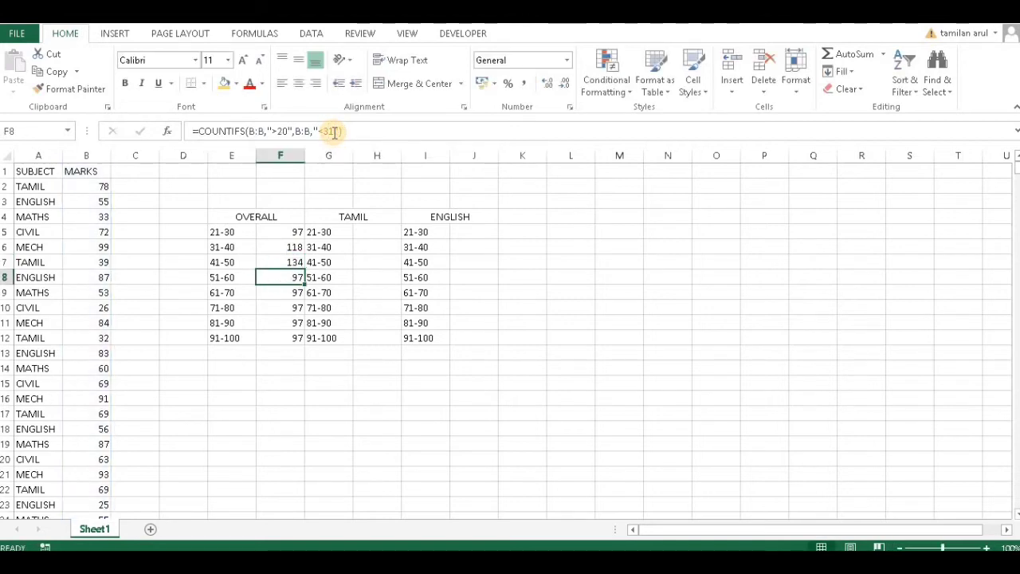
Change the COUNTIFS criteria in F8 to ">50" and "<61" for the overall 51-60 band.
{"action": "left_click", "coordinate": [282, 132]}
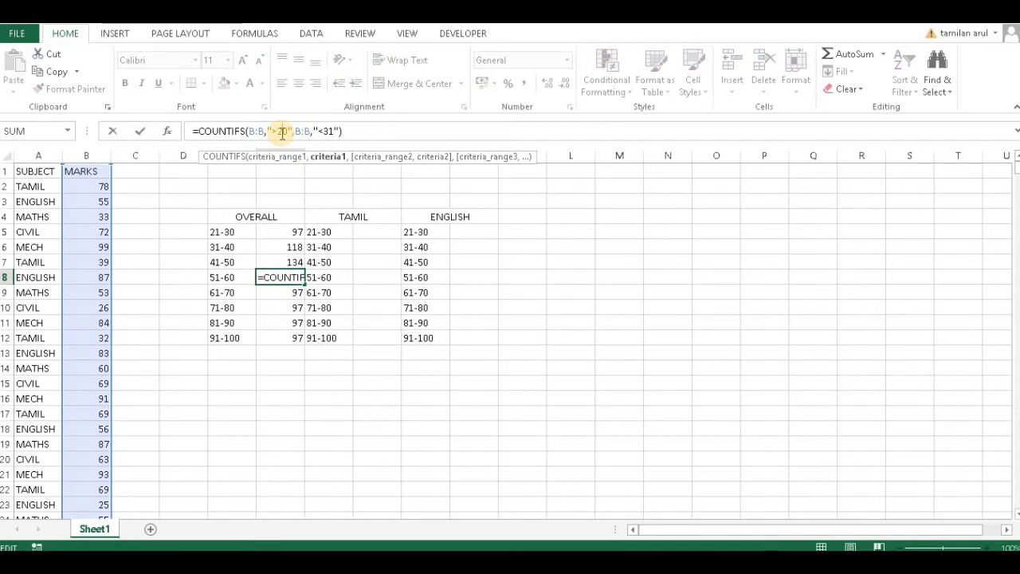
{"action": "key", "text": "BackSpace"}
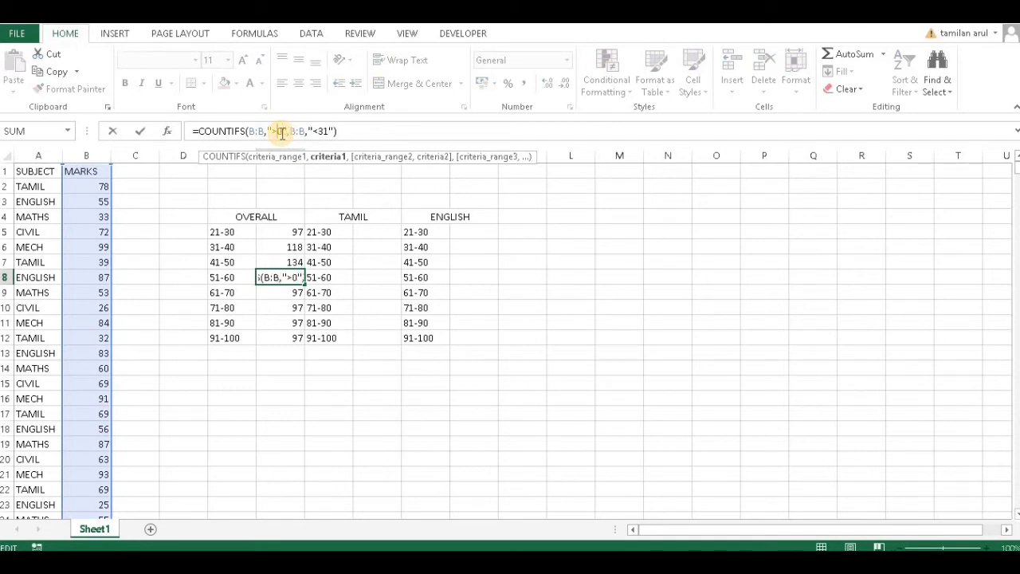
{"action": "type", "text": "5"}
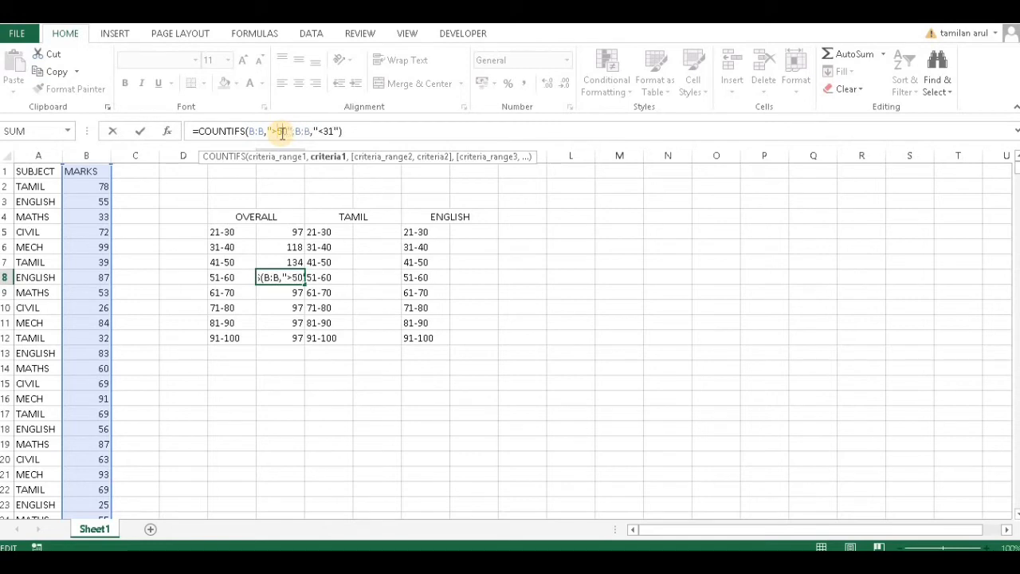
{"action": "left_click", "coordinate": [328, 135]}
{"action": "key", "text": "BackSpace"}
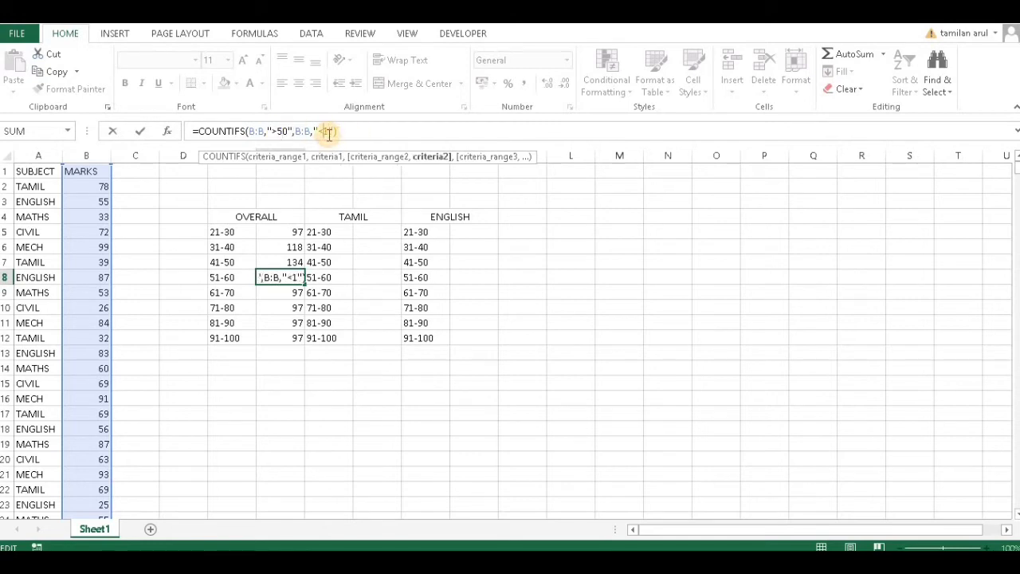
{"action": "type", "text": "6"}
{"action": "key", "text": "Return"}
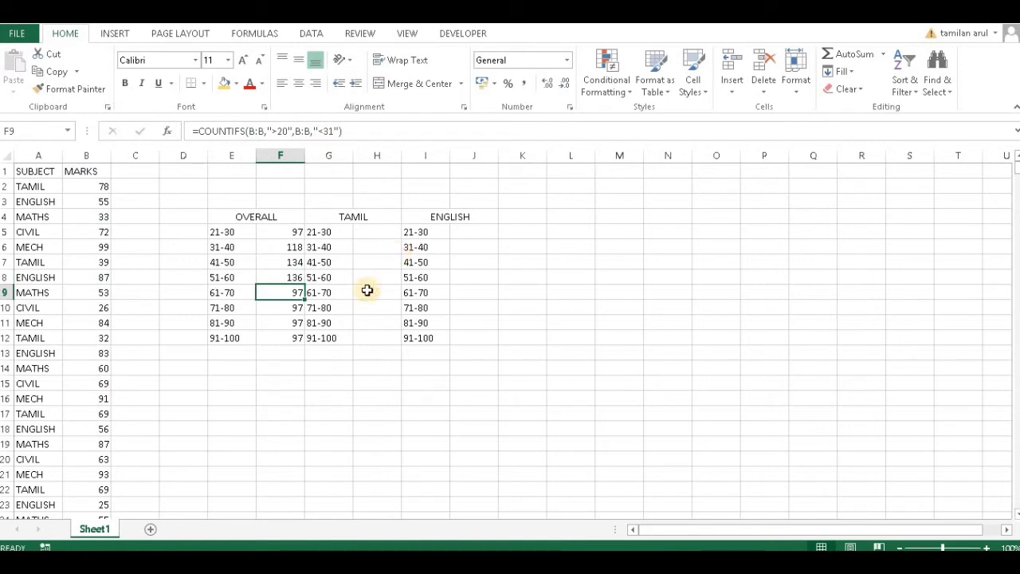
Clear the 61-70 through 91-100 rows from the summary tables, cells E9:I12.
{"action": "left_click", "coordinate": [336, 340]}
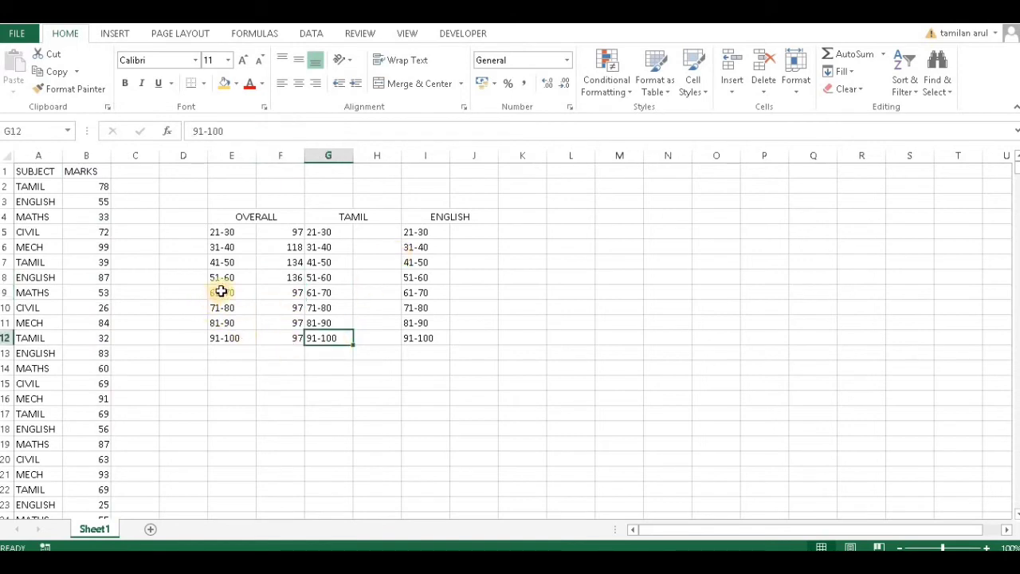
{"action": "left_click_drag", "start_coordinate": [222, 292], "coordinate": [435, 333]}
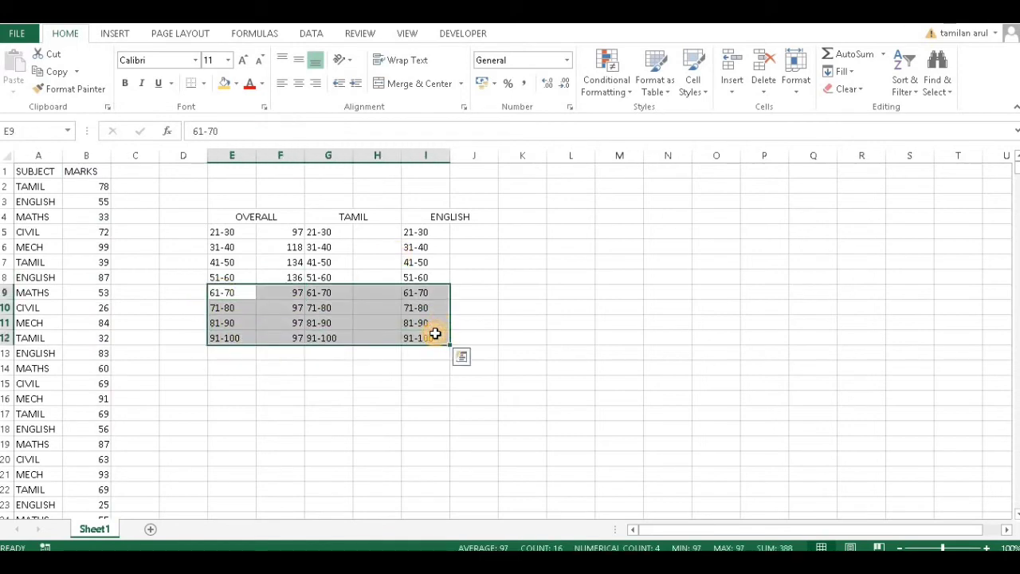
{"action": "key", "text": "Delete"}
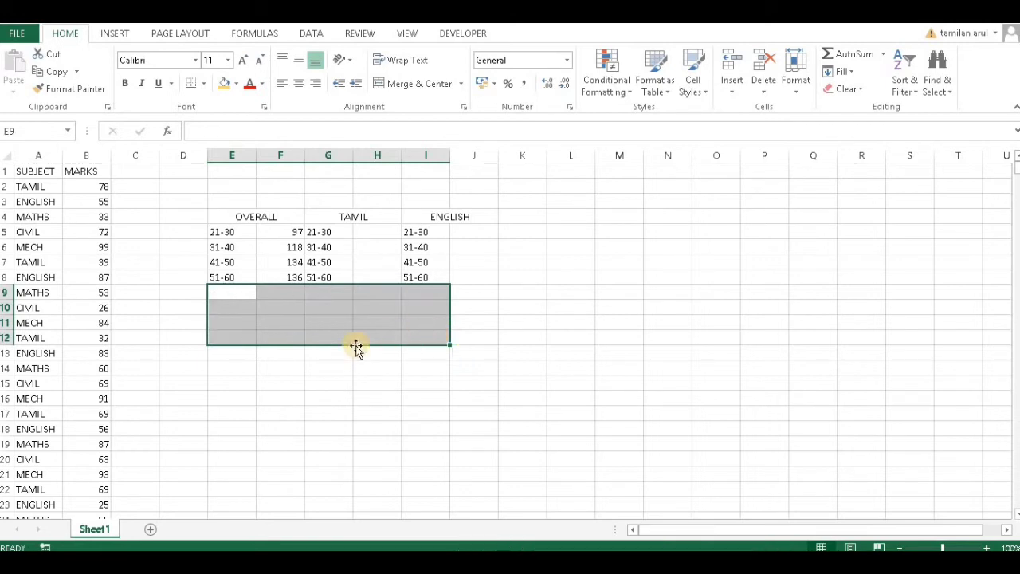
{"action": "left_click", "coordinate": [271, 372]}
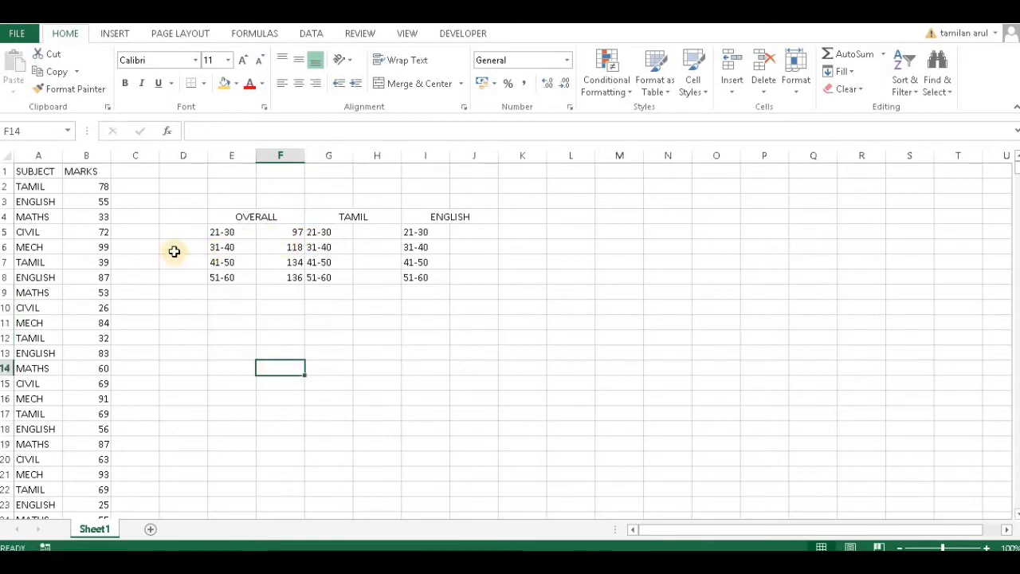
Start a COUNTIFS formula in H5 that matches column A against the TAMIL heading in G4.
{"action": "left_click", "coordinate": [361, 236]}
{"action": "type", "text": "=CFOU"}
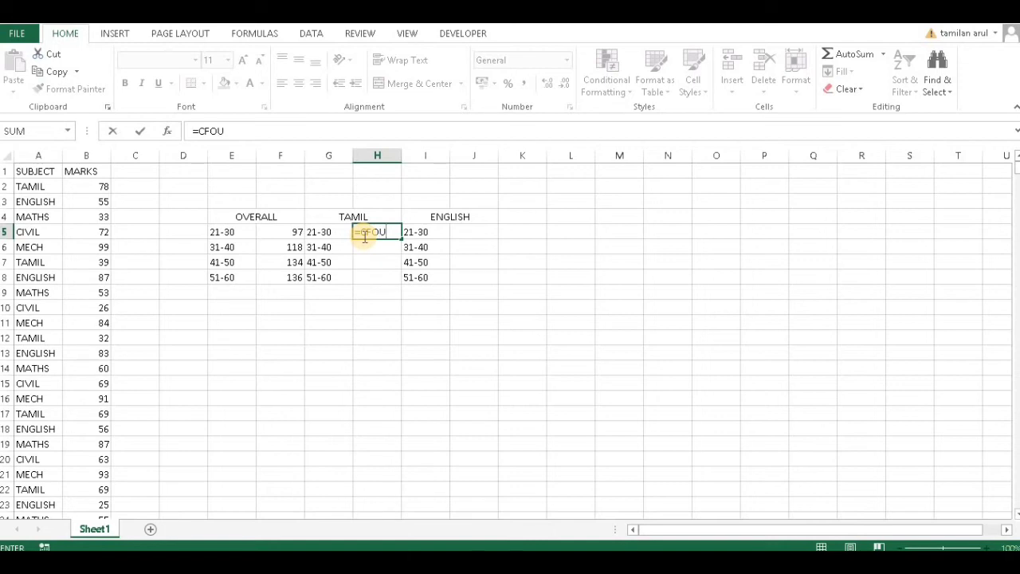
{"action": "key", "text": "BackSpace"}
{"action": "key", "text": "BackSpace"}
{"action": "key", "text": "BackSpace"}
{"action": "type", "text": "OUNT"}
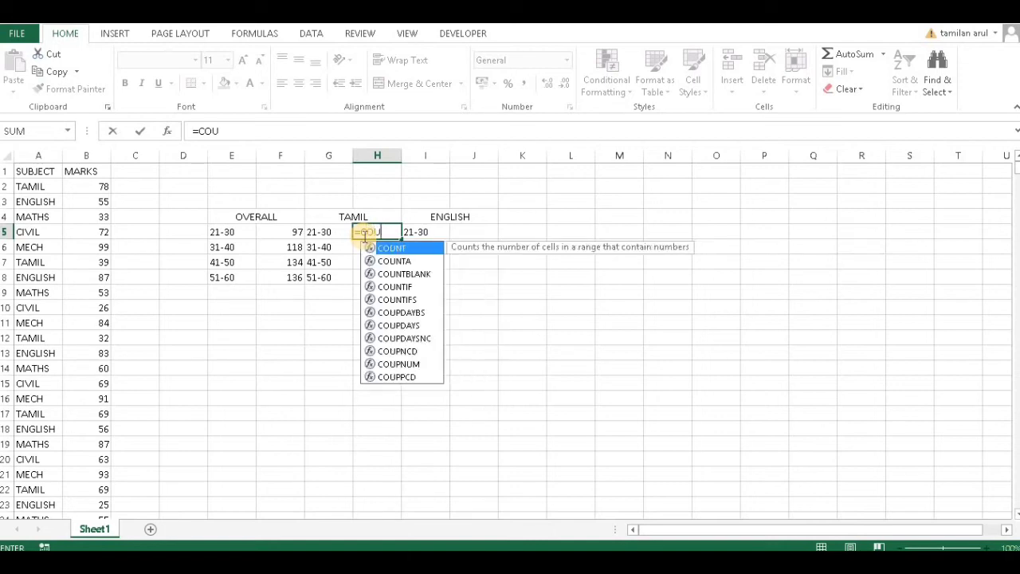
{"action": "double_click", "coordinate": [404, 298]}
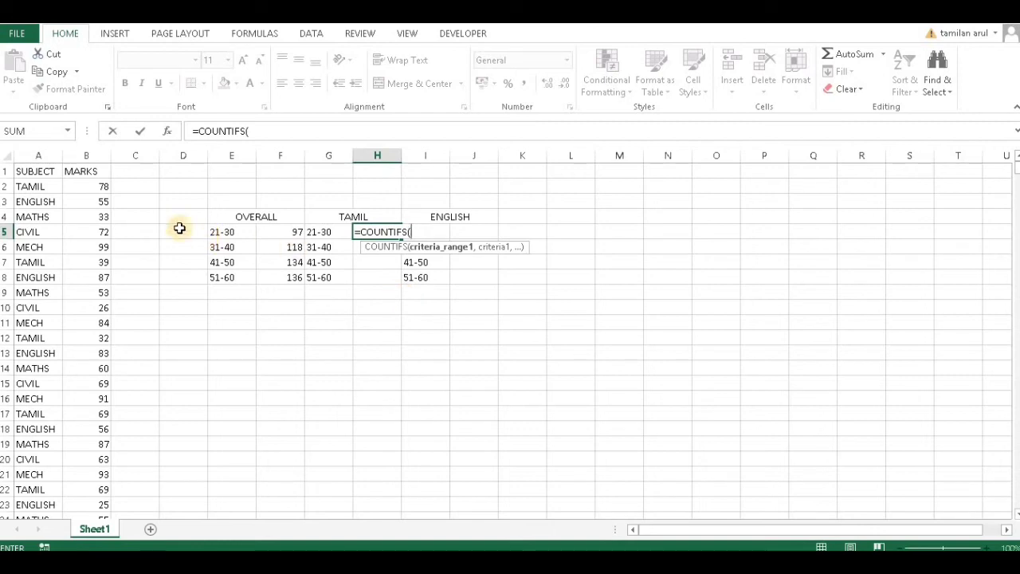
{"action": "left_click", "coordinate": [37, 153]}
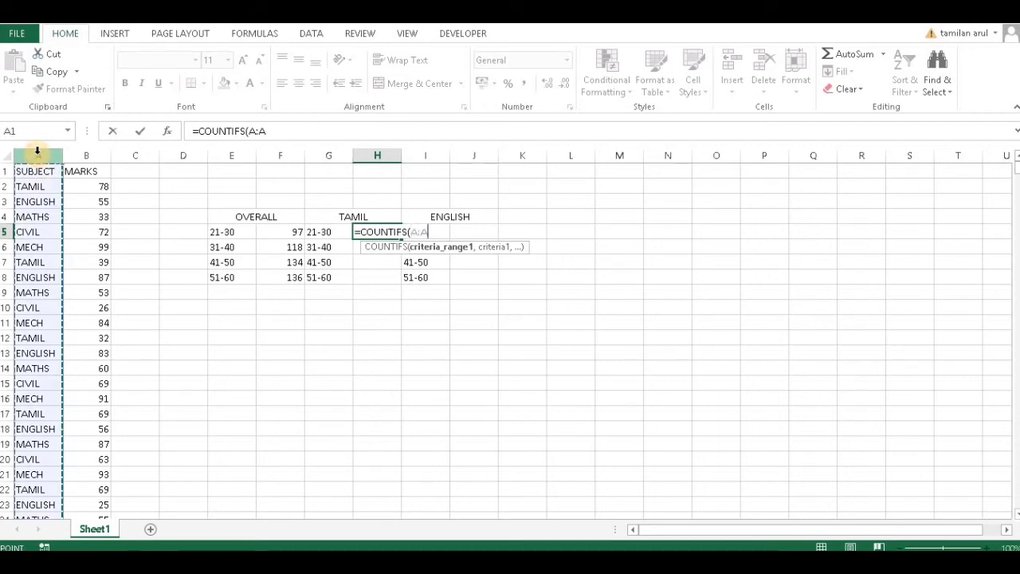
{"action": "type", "text": ","}
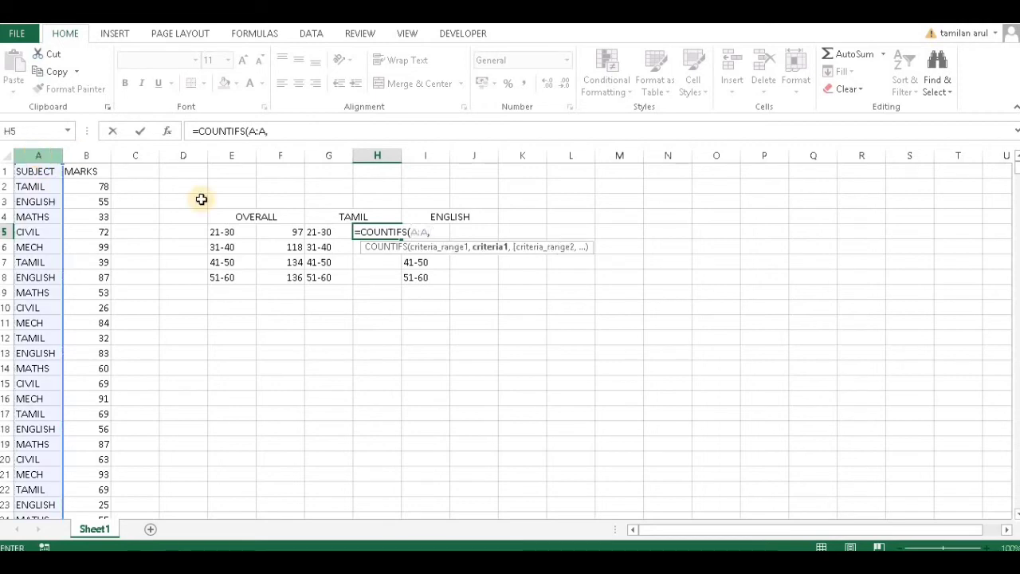
{"action": "left_click", "coordinate": [359, 217]}
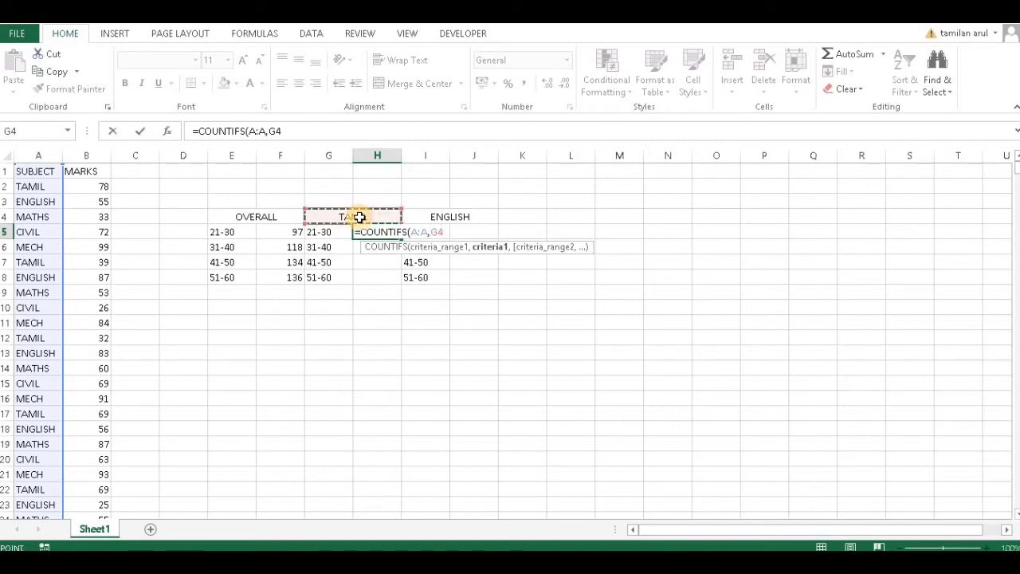
Make the G4 reference in the H5 formula absolute as $G$4.
{"action": "left_click", "coordinate": [276, 131]}
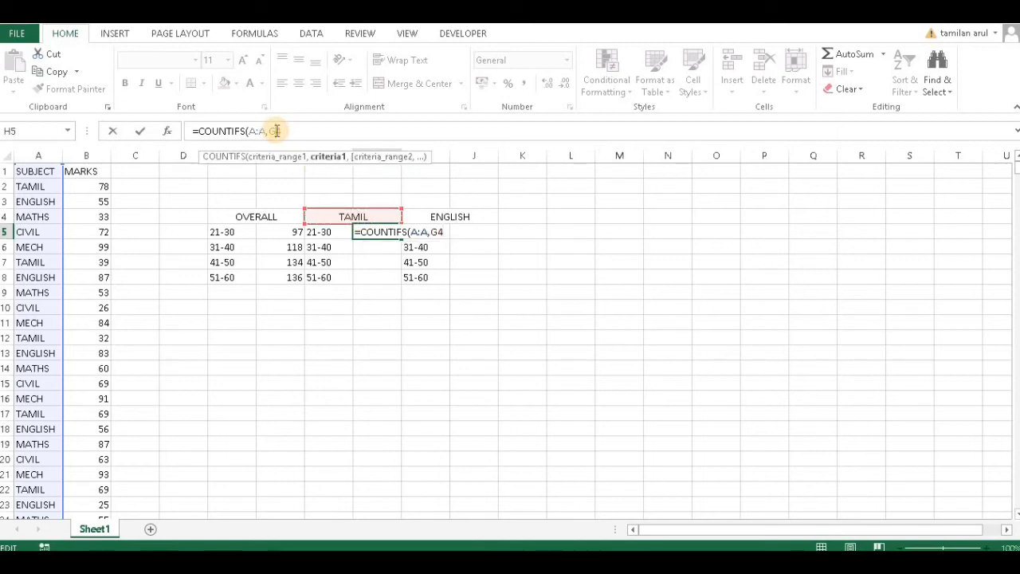
{"action": "key", "text": "F4"}
{"action": "left_click", "coordinate": [307, 132]}
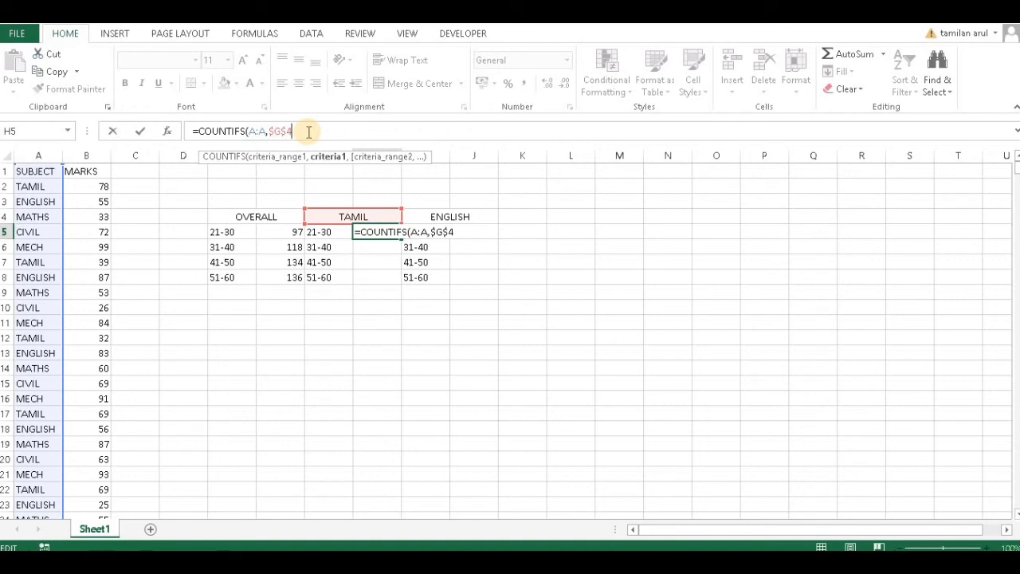
Complete the H5 formula with the column B criteria, giving =COUNTIFS(A:A,$G$4,B:B,">20",B:B,"<31").
{"action": "type", "text": ","}
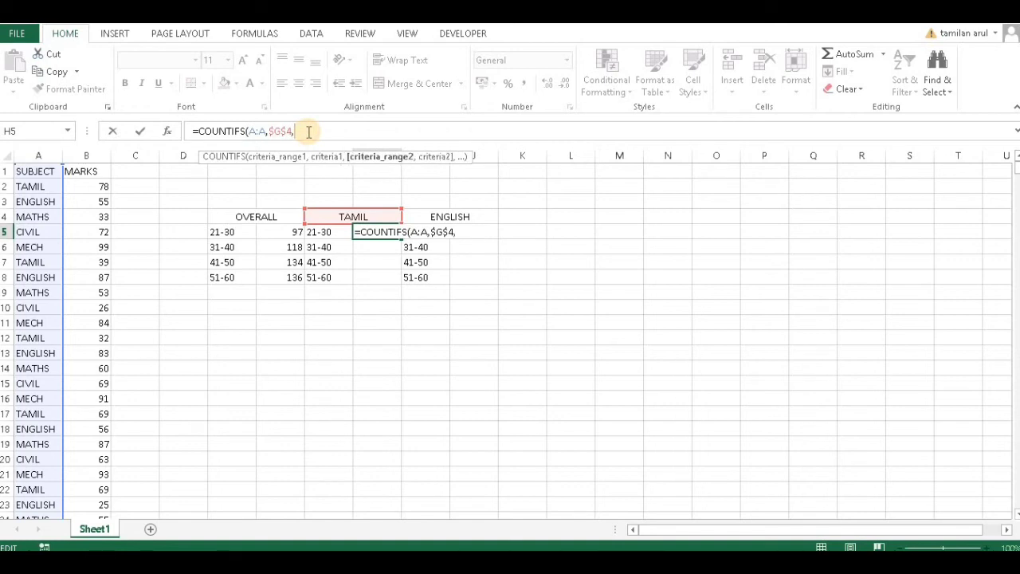
{"action": "left_click", "coordinate": [87, 155]}
{"action": "type", "text": ","}
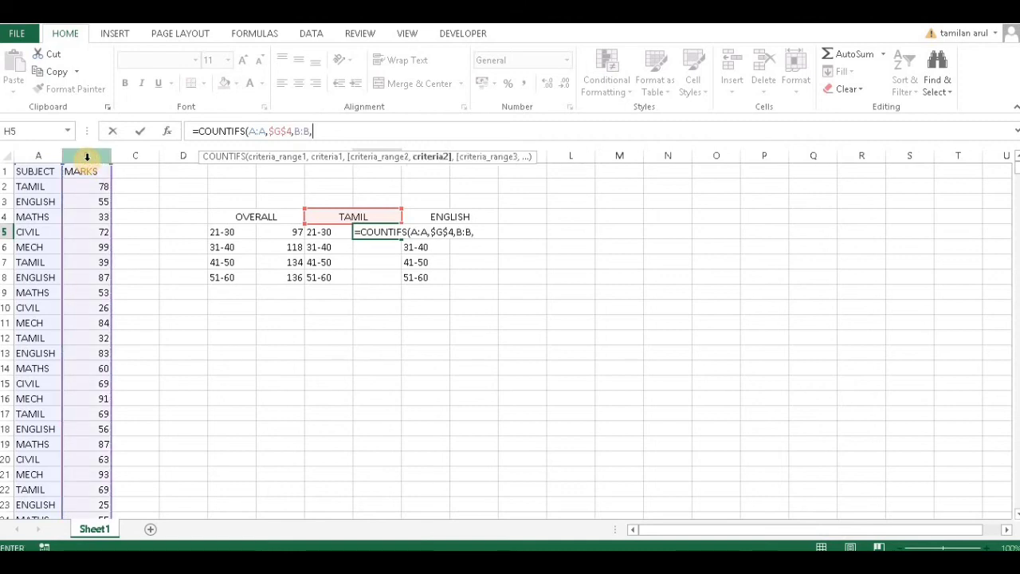
{"action": "type", "text": "\">20"}
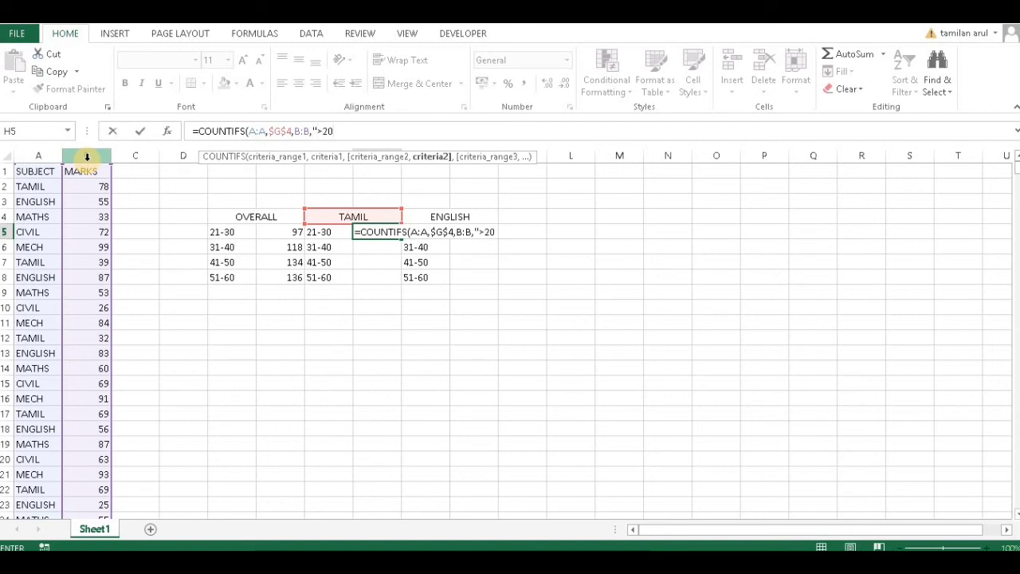
{"action": "type", "text": "\","}
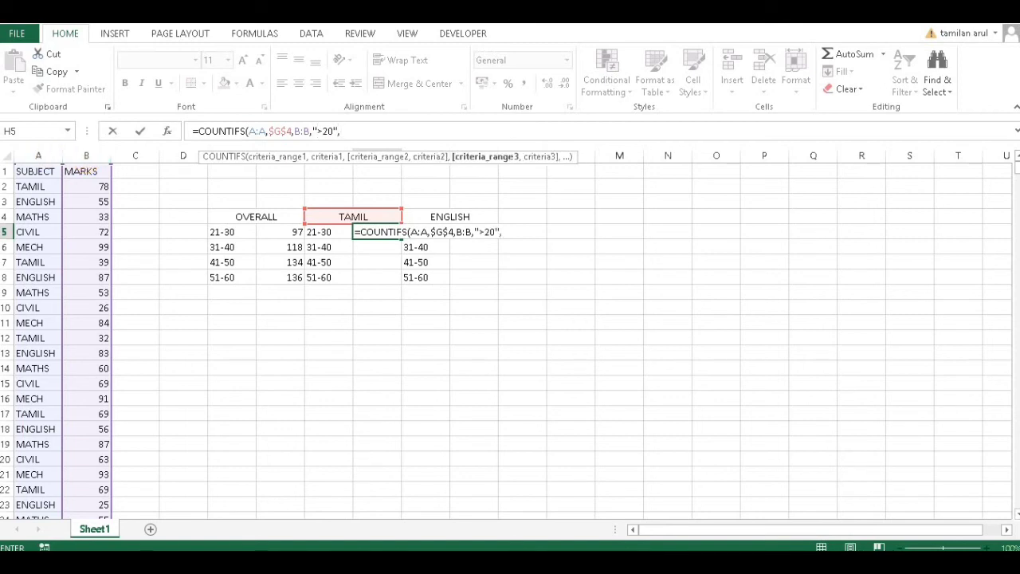
{"action": "left_click", "coordinate": [96, 151]}
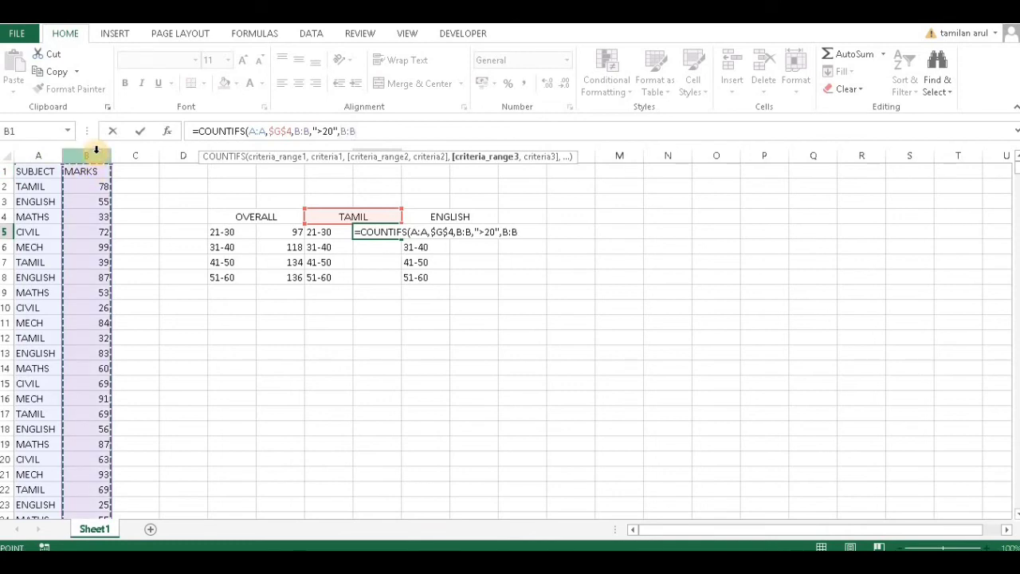
{"action": "type", "text": ","}
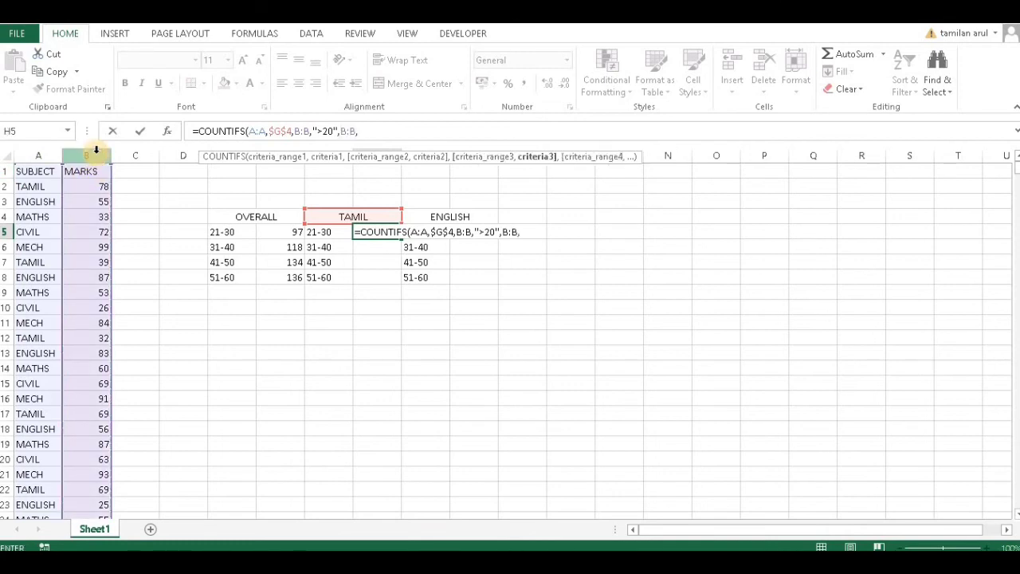
{"action": "type", "text": "\"<31\"))"}
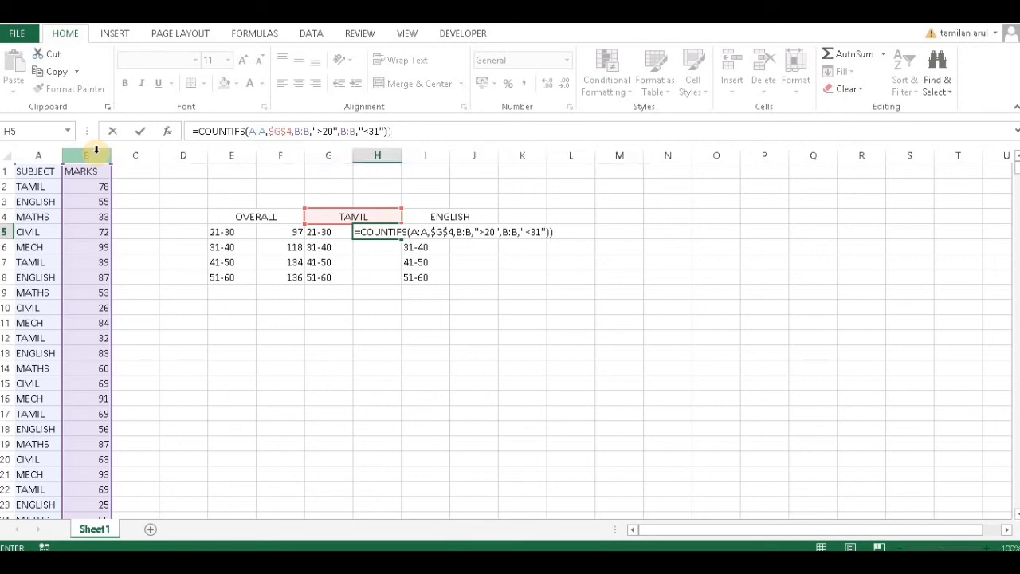
{"action": "key", "text": "Return"}
{"action": "key", "text": "Return"}
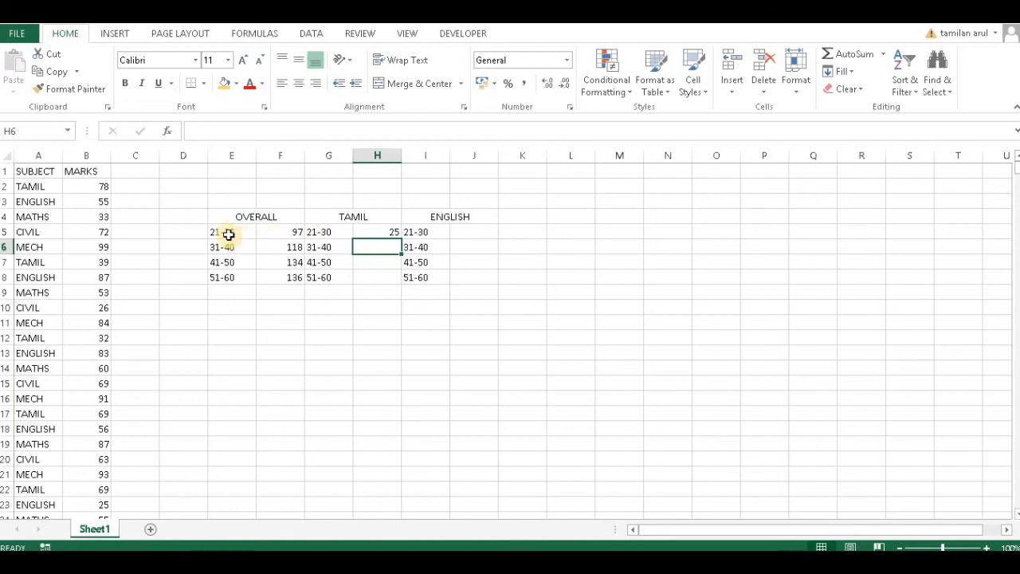
Compare the overall 21-30 formula in F5 with the TAMIL 21-30 formula in H5.
{"action": "left_click", "coordinate": [295, 231]}
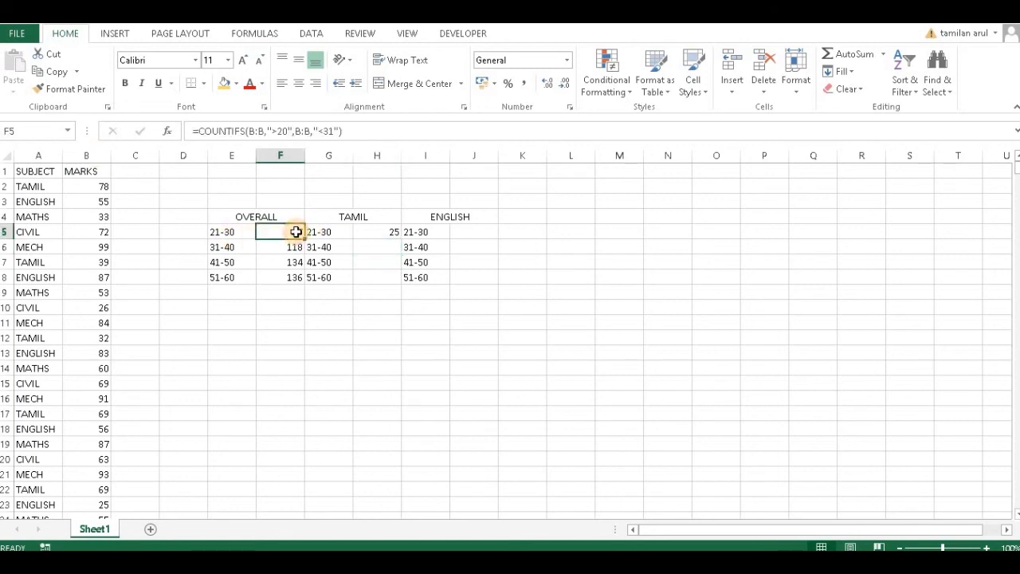
{"action": "left_click", "coordinate": [375, 231]}
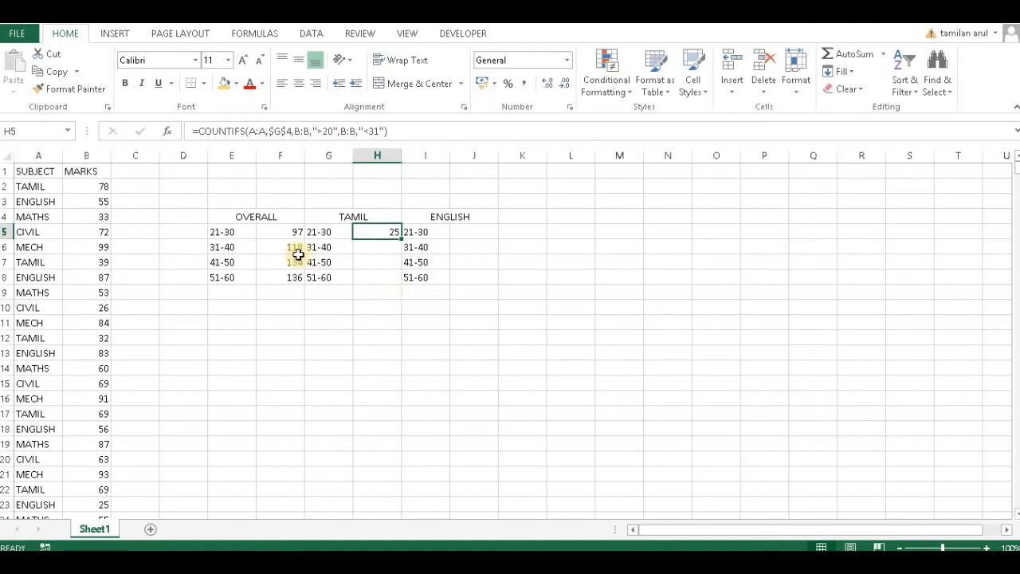
{"action": "left_click", "coordinate": [301, 334]}
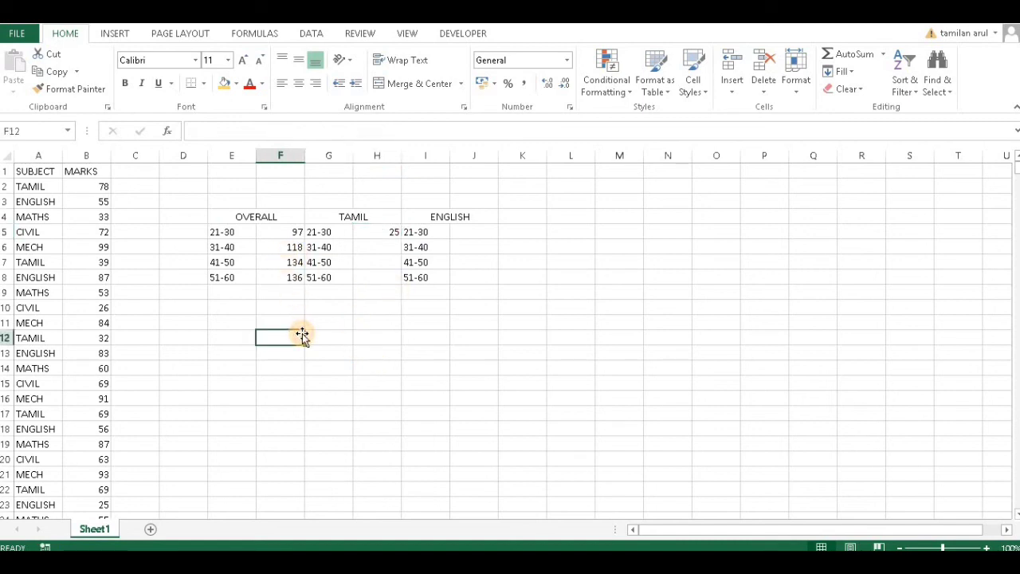